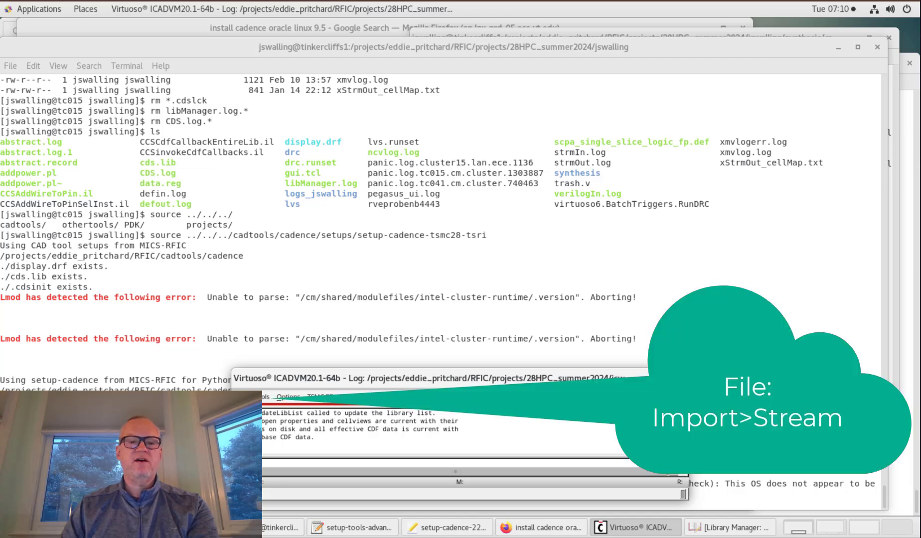
Open the XStream In dialog from the CIW's File > Import > Stream menu.
{"action": "left_click", "coordinate": [240, 397]}
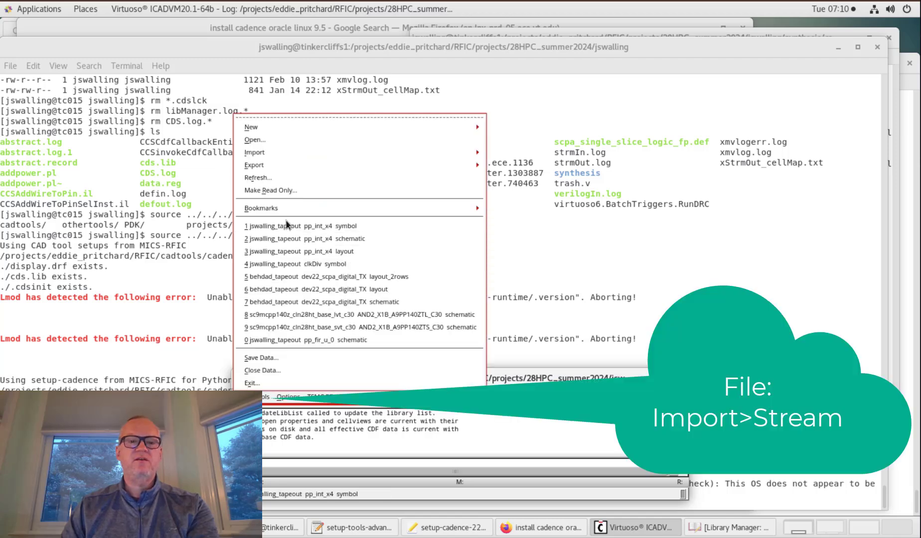
{"action": "mouse_move", "coordinate": [474, 153]}
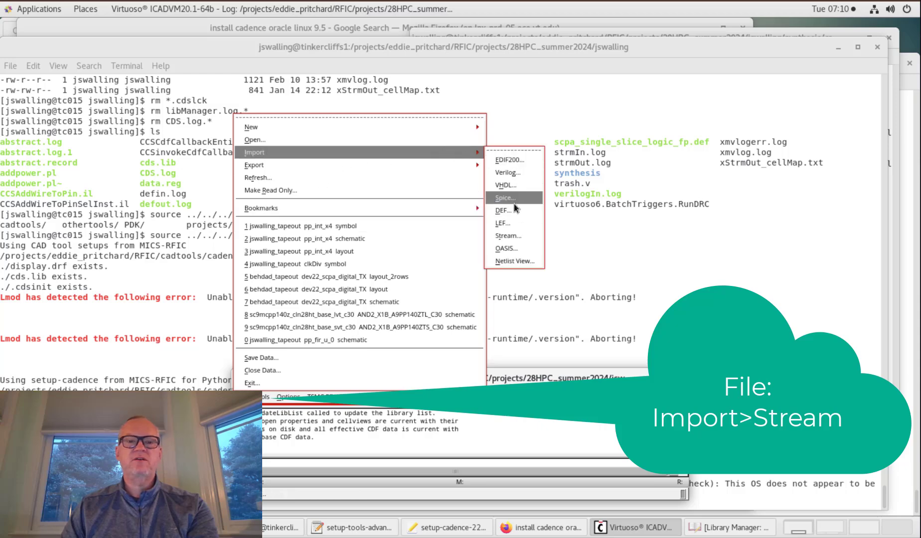
{"action": "left_click", "coordinate": [516, 242]}
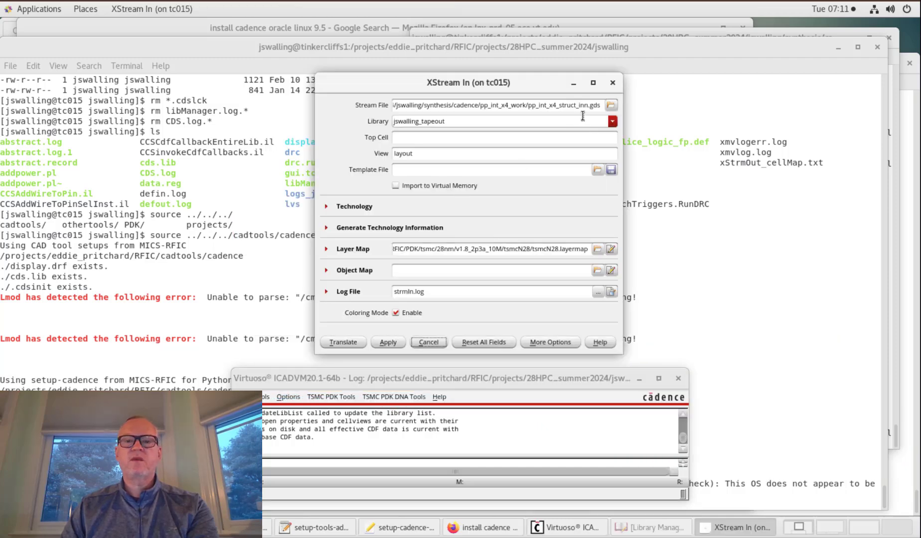
Stream in the pp_int_x4 GDS with the tsmcN28 layer map, finishing with 0 errors and 164 warnings.
{"action": "left_click", "coordinate": [599, 106]}
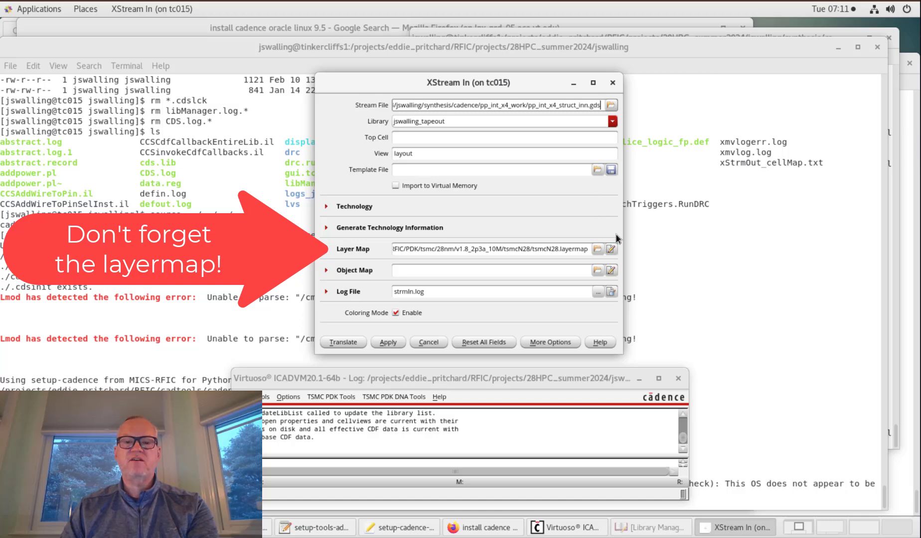
{"action": "left_click", "coordinate": [611, 249]}
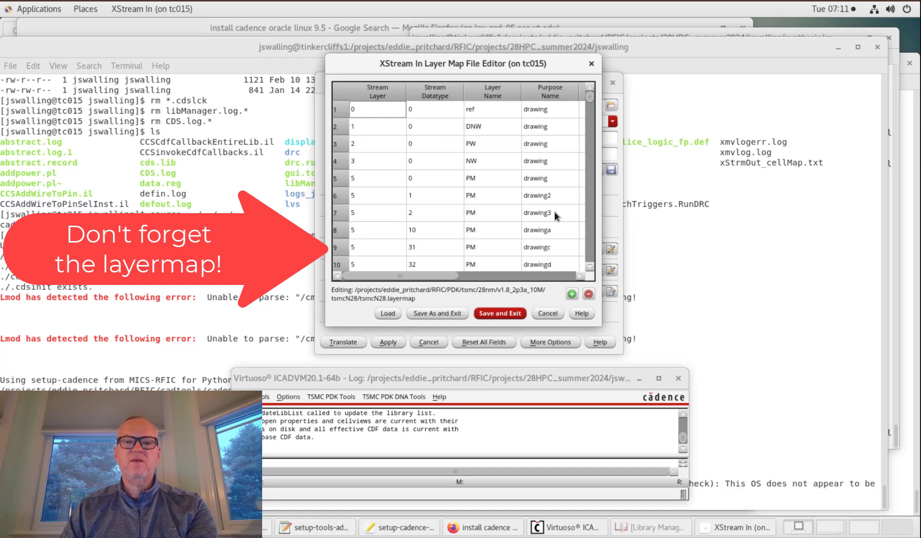
{"action": "left_click", "coordinate": [591, 63]}
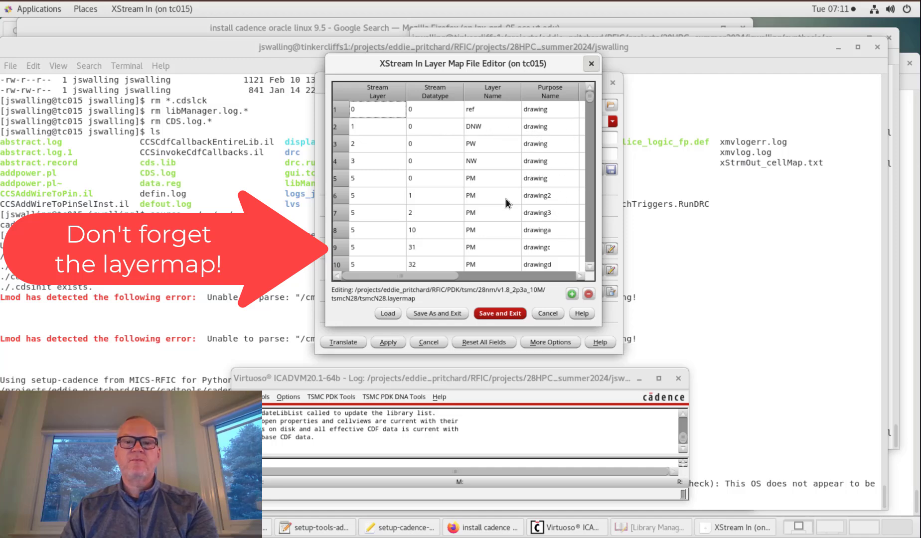
{"action": "left_click", "coordinate": [351, 344]}
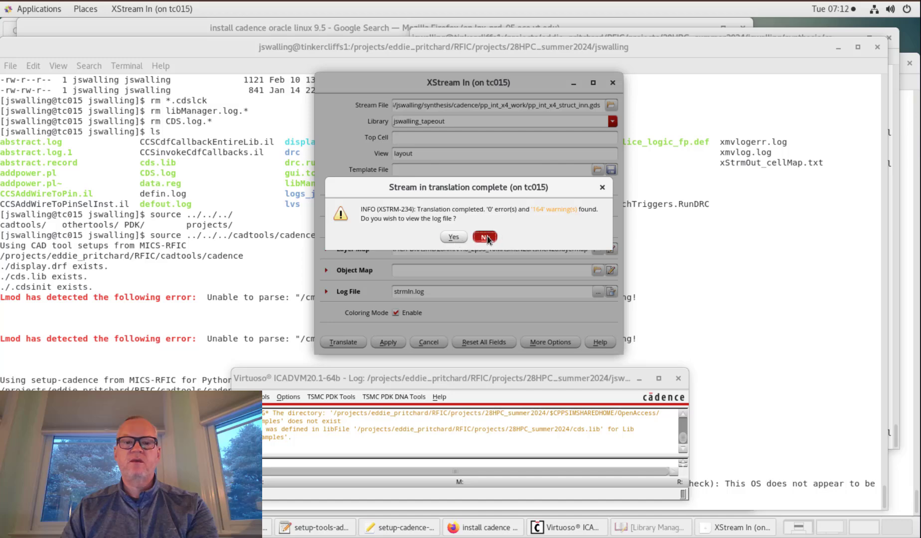
{"action": "key", "text": "Return"}
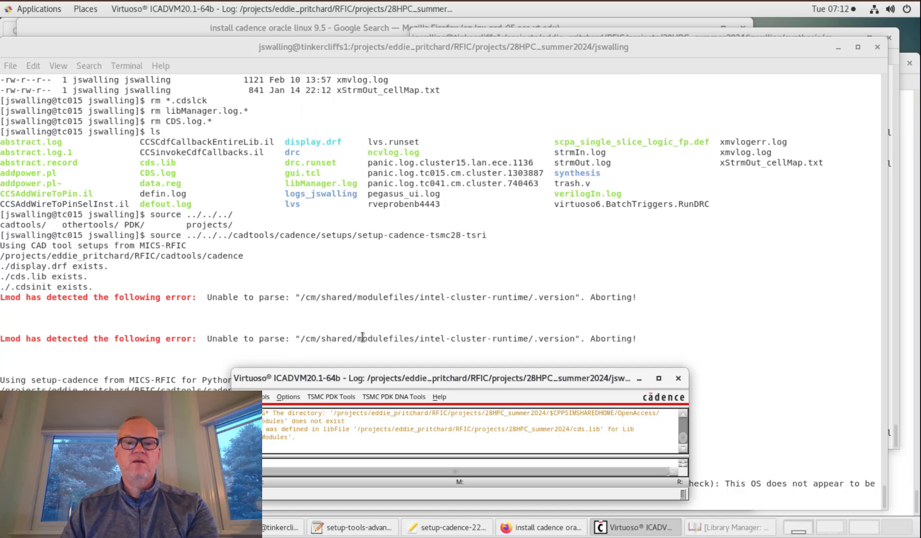
Open the jswalling_tapeout / pp_int_x4 / layout view from the Library Manager.
{"action": "left_click", "coordinate": [265, 397]}
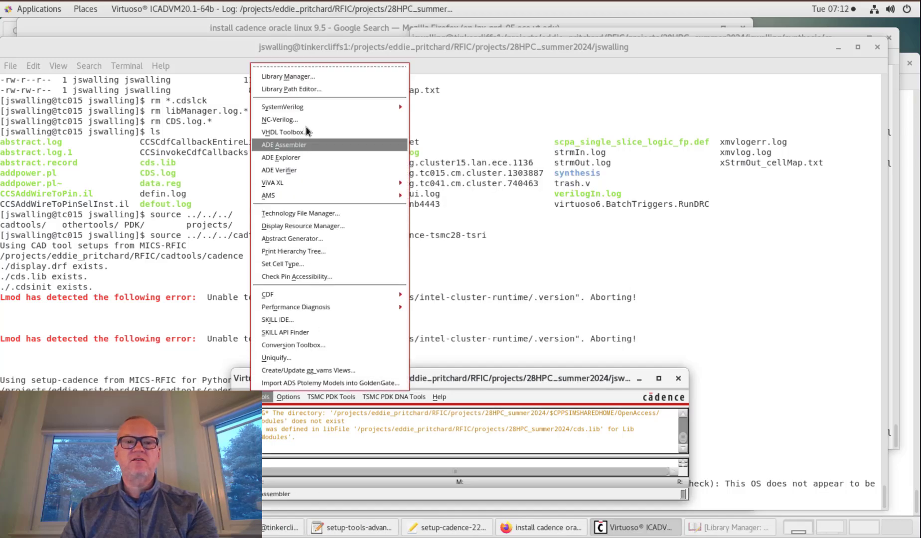
{"action": "left_click", "coordinate": [289, 77]}
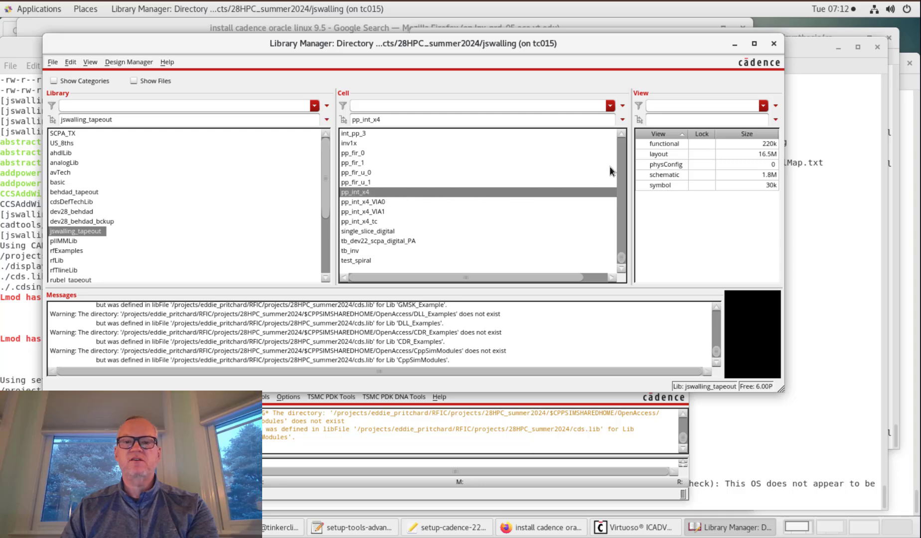
{"action": "left_click", "coordinate": [677, 156]}
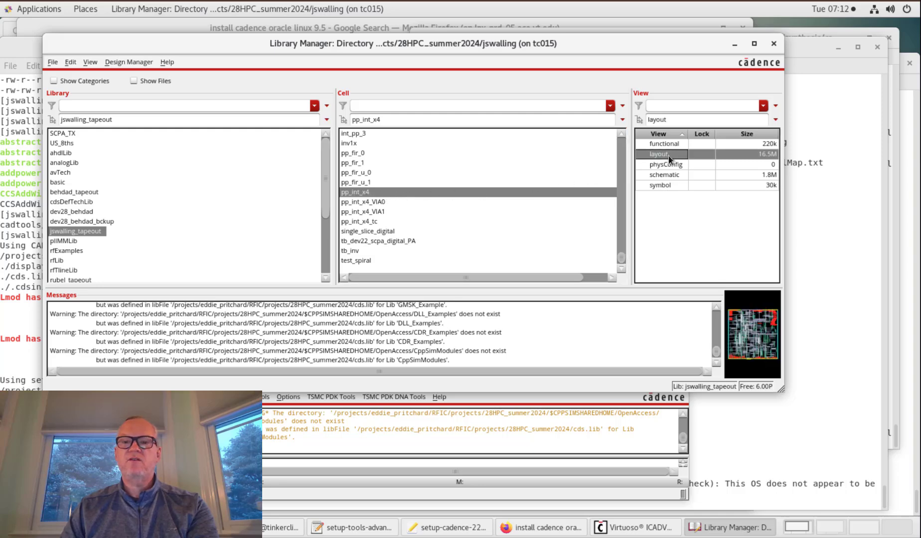
{"action": "right_click", "coordinate": [671, 160]}
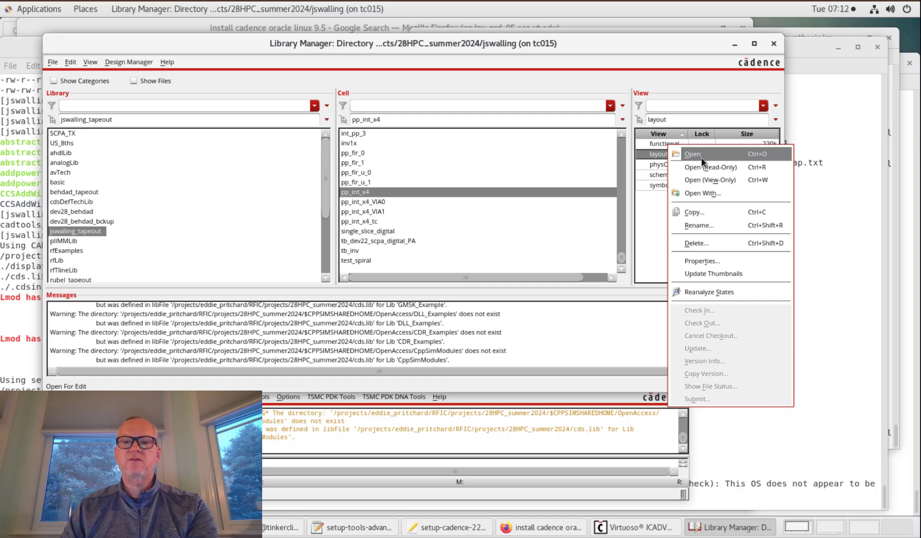
{"action": "left_click", "coordinate": [703, 161]}
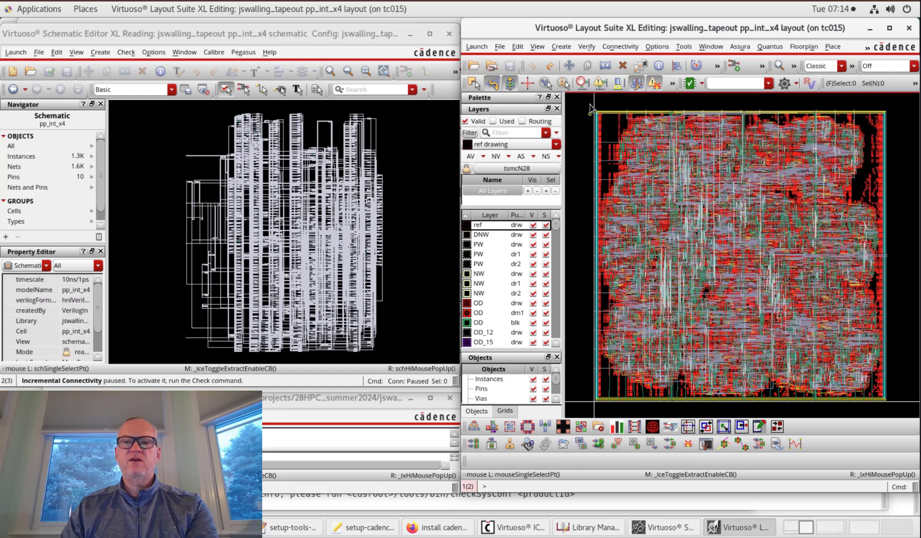
Inspect a top-left FILLSGCAP64_A9PP140ZTL_C30 fill cell's properties, showing library jswalling_tapeout.
{"action": "right_click_drag", "start_coordinate": [590, 107], "coordinate": [642, 154]}
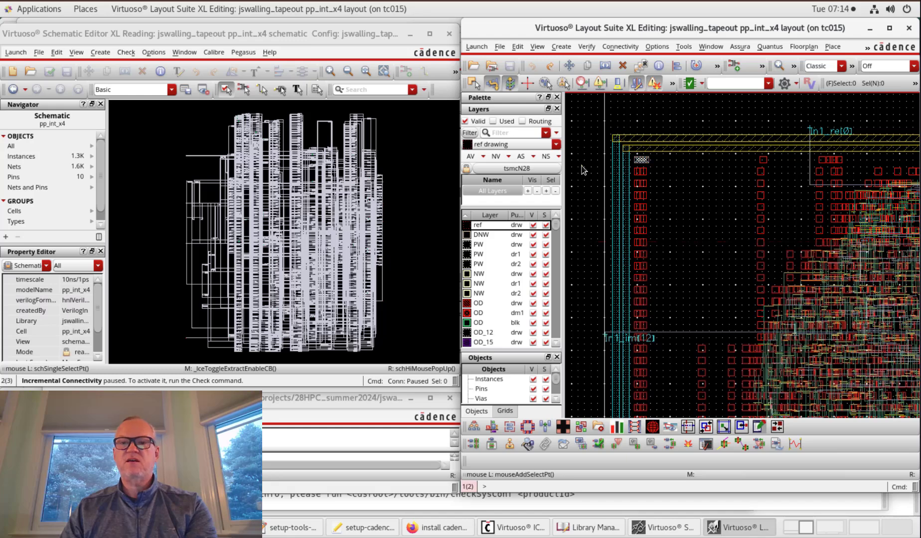
{"action": "key", "text": "ctrl+a"}
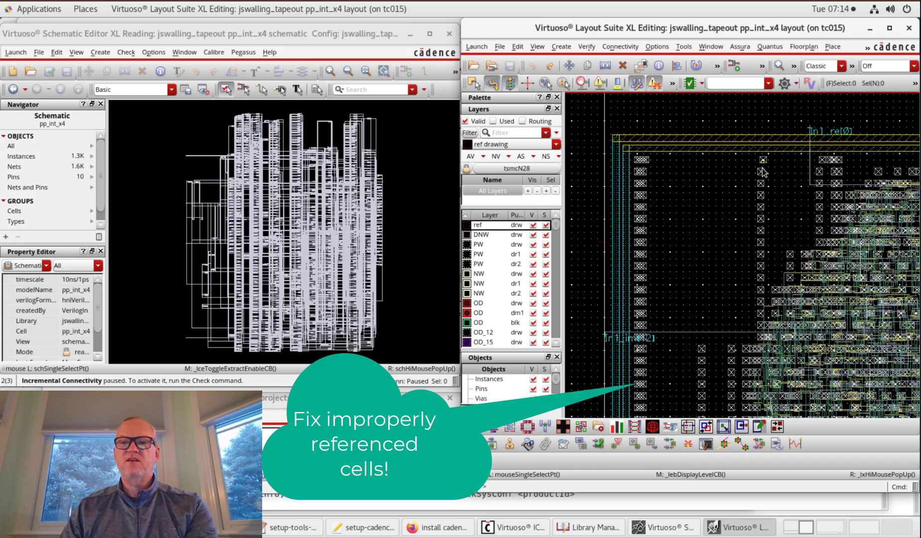
{"action": "left_click", "coordinate": [774, 177]}
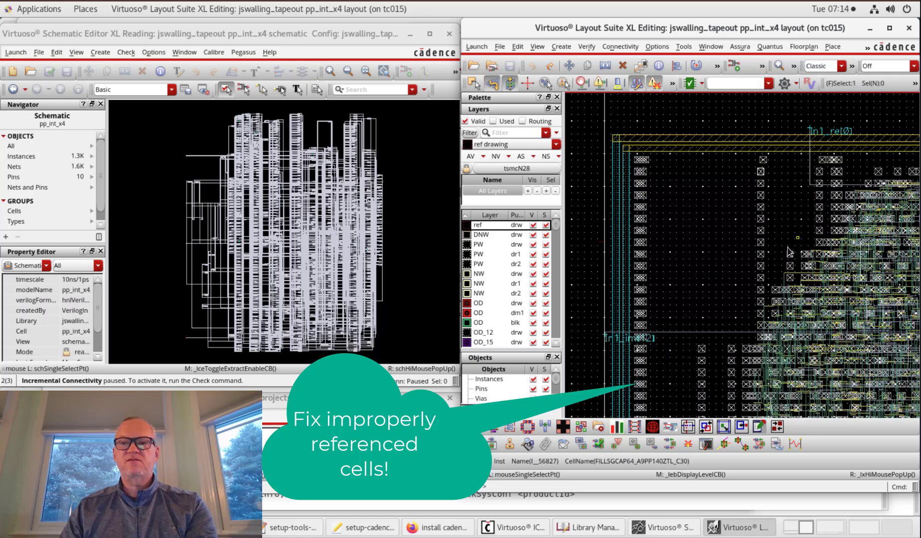
{"action": "key", "text": "q"}
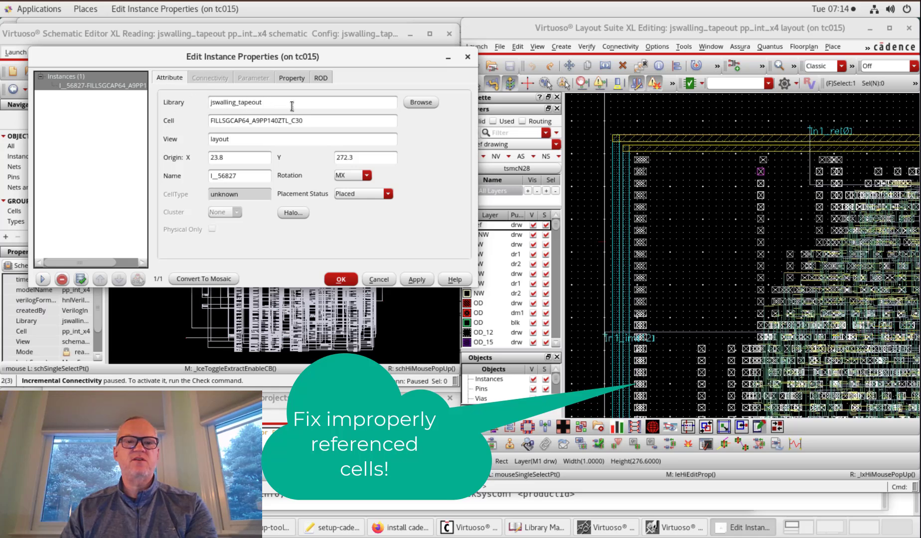
{"action": "left_click", "coordinate": [468, 58]}
{"action": "left_click", "coordinate": [685, 47]}
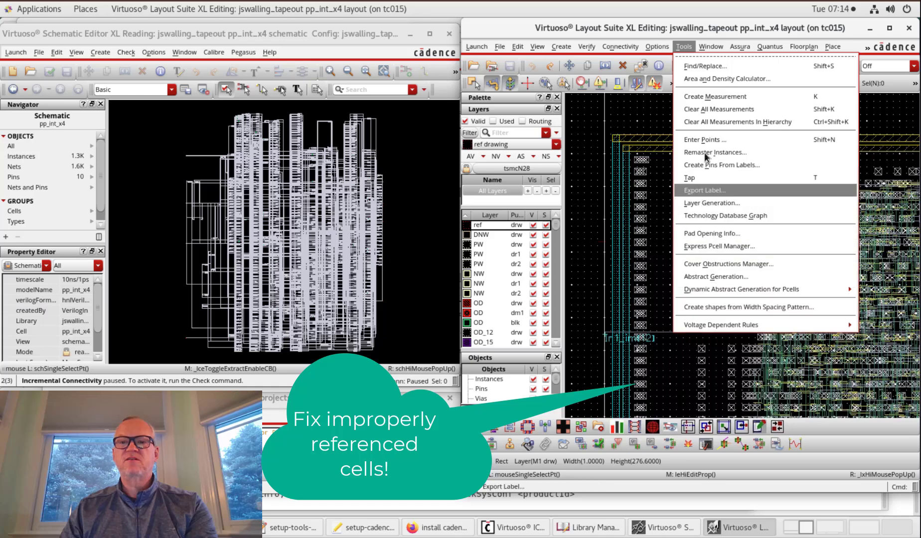
Open Find/Replace beside the Library Manager and set it to search for instances.
{"action": "left_click", "coordinate": [706, 68]}
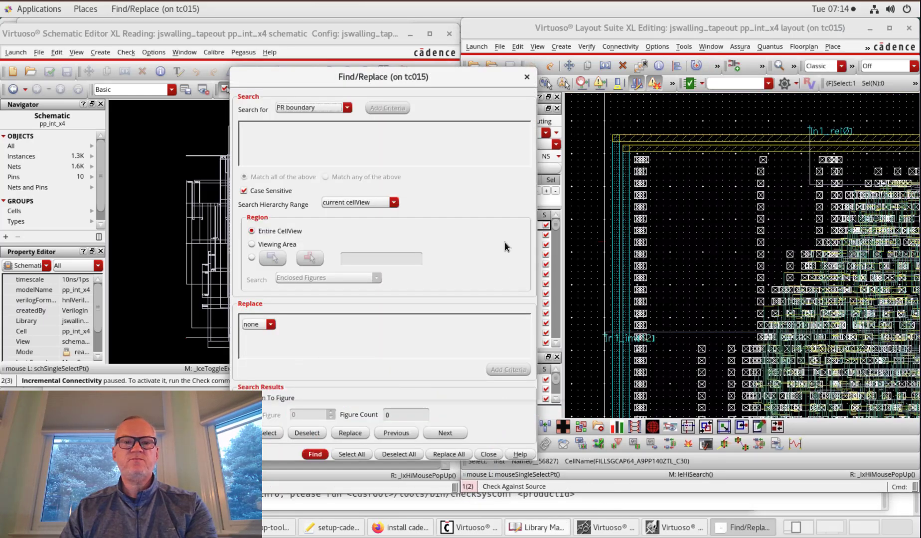
{"action": "left_click", "coordinate": [553, 528]}
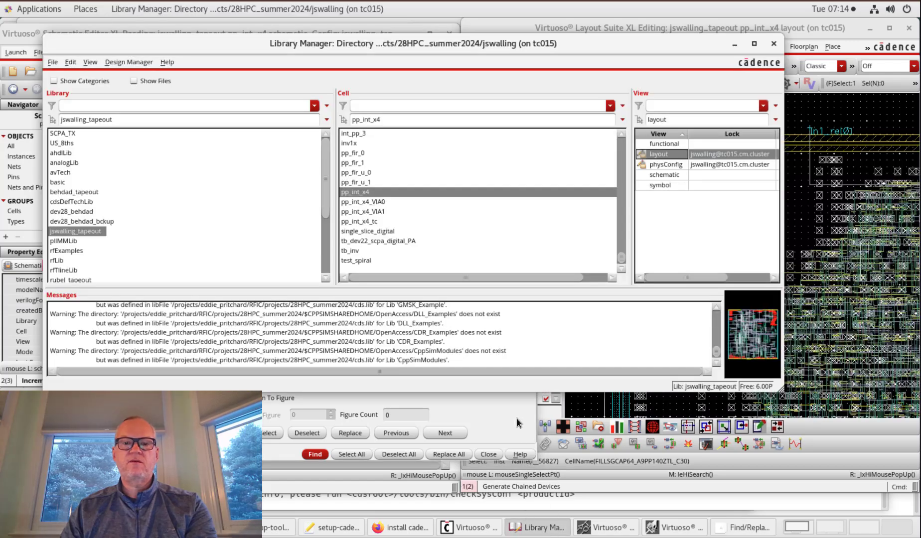
{"action": "left_click", "coordinate": [516, 400]}
{"action": "left_click_drag", "start_coordinate": [407, 81], "coordinate": [539, 107]}
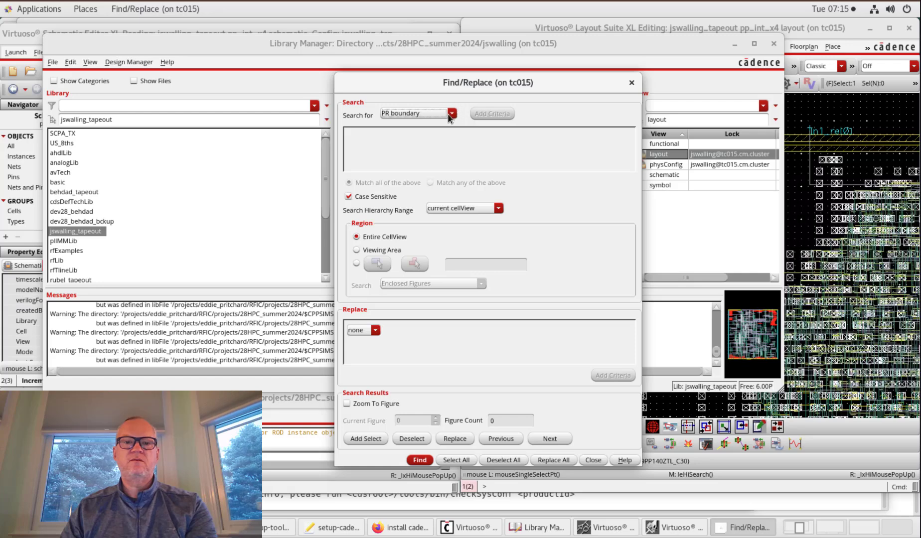
{"action": "left_click", "coordinate": [452, 117]}
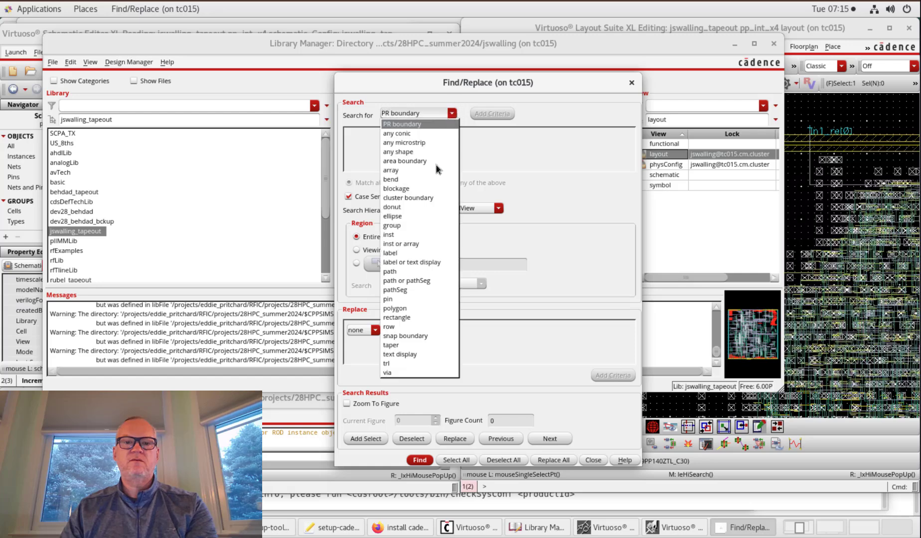
{"action": "left_click", "coordinate": [399, 234]}
{"action": "left_click", "coordinate": [493, 117]}
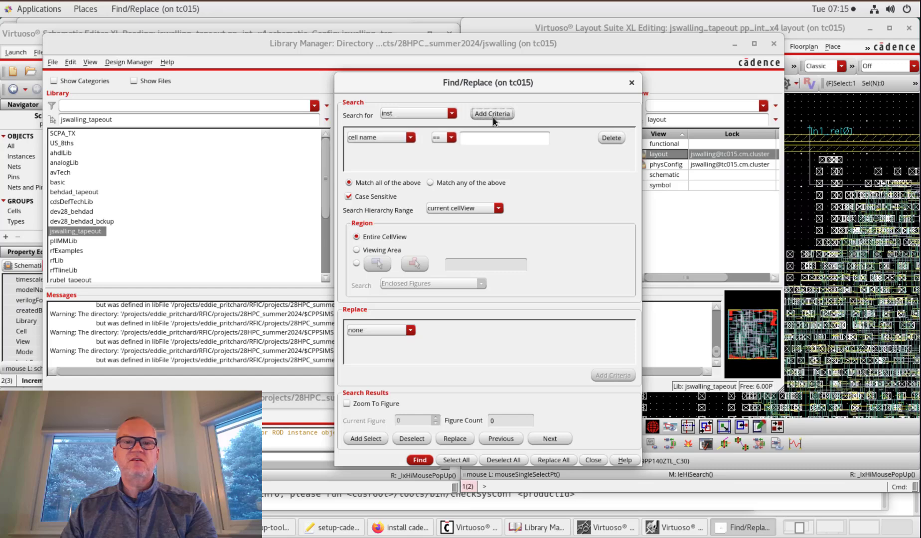
{"action": "left_click", "coordinate": [411, 138]}
{"action": "left_click", "coordinate": [386, 157]}
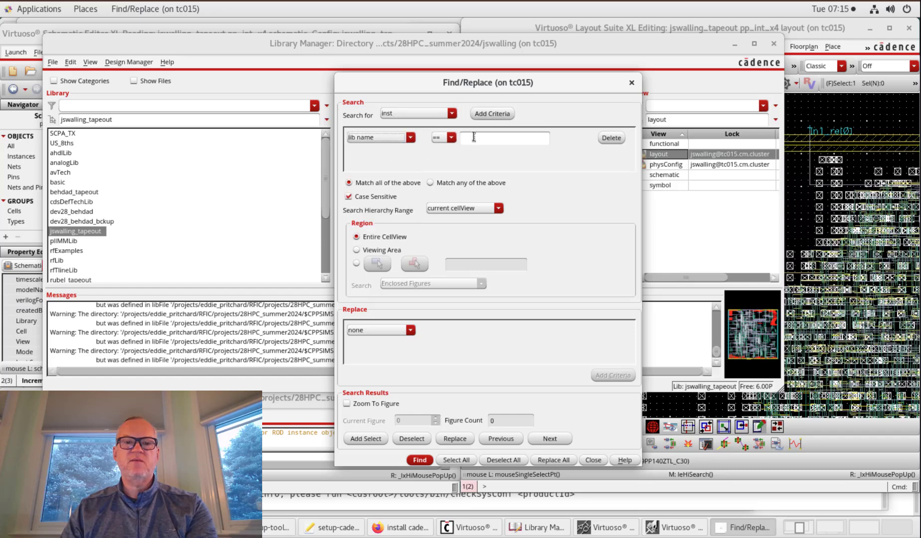
{"action": "left_click", "coordinate": [474, 137]}
{"action": "type", "text": "jswalling"}
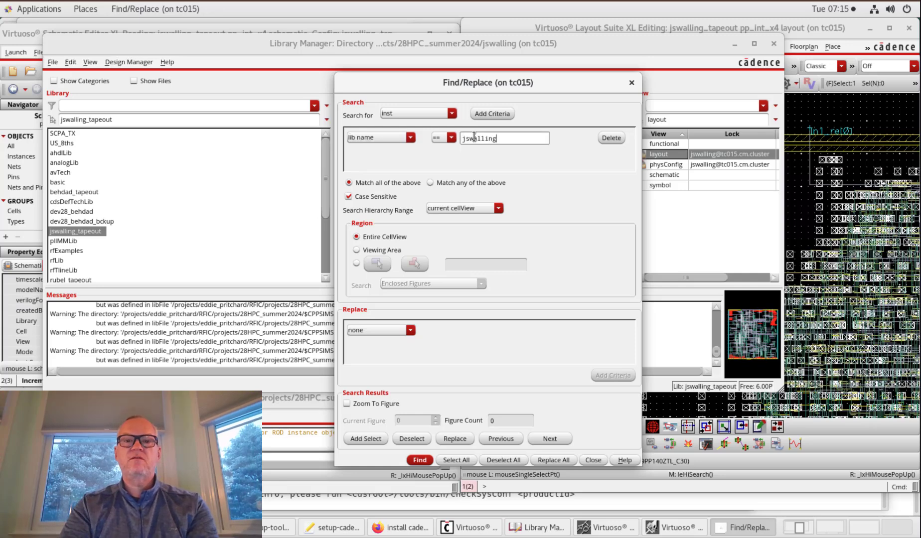
{"action": "type", "text": "_tapeout"}
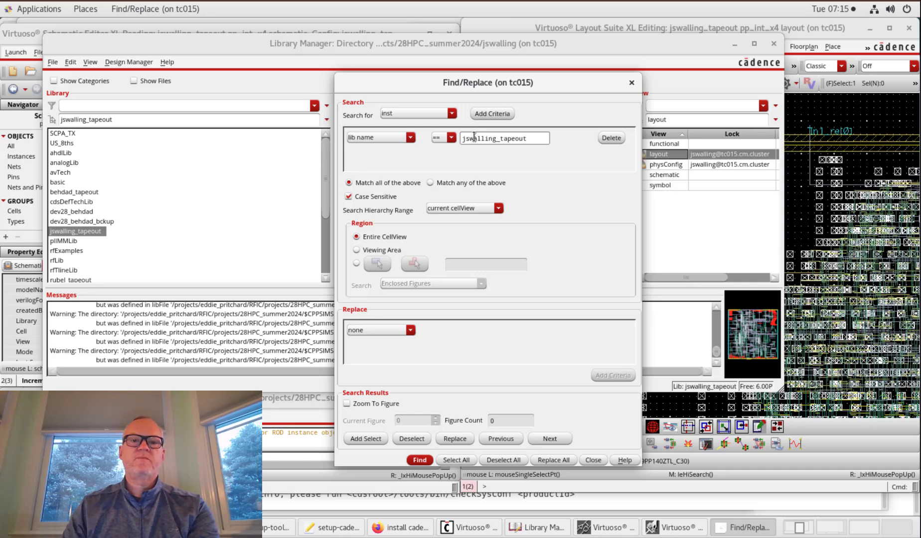
{"action": "left_click", "coordinate": [491, 114]}
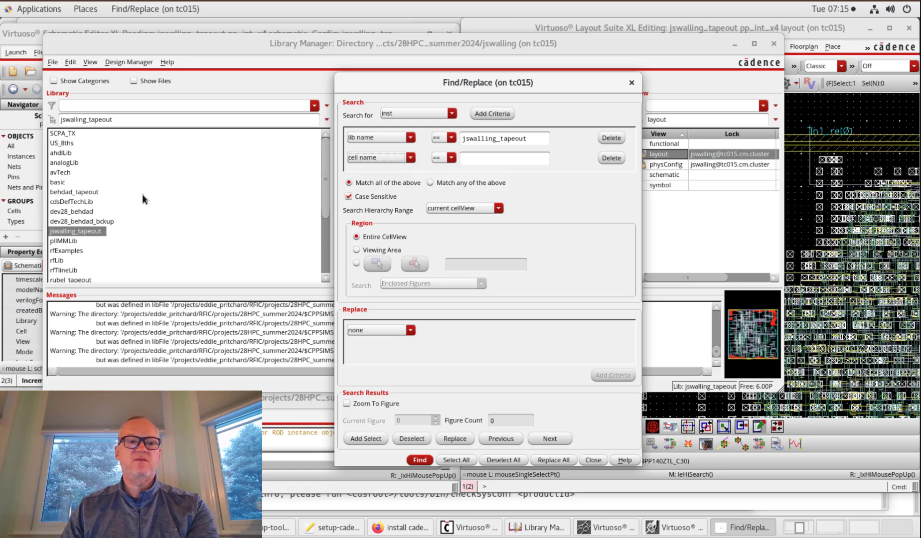
Browse the sc9mcpp140z_cln28ht_base_lvt_c30 cells and set the cell name criterion to *140ZTL*.
{"action": "scroll", "coordinate": [93, 264], "scroll_direction": "down", "scroll_amount": 3}
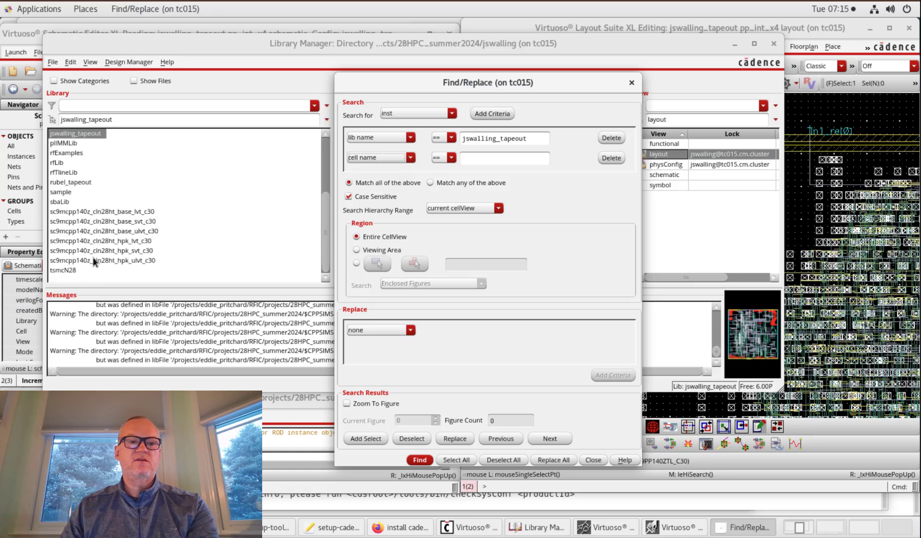
{"action": "left_click", "coordinate": [84, 212]}
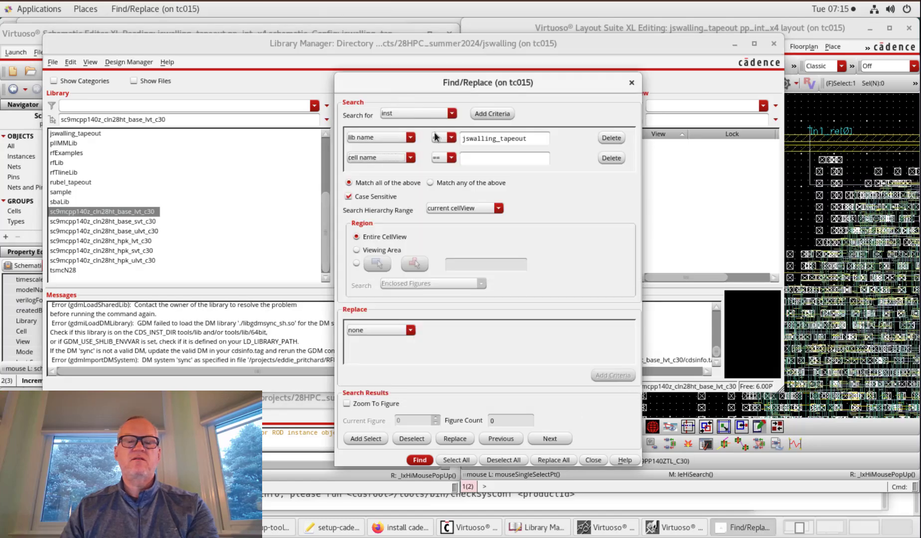
{"action": "left_click_drag", "start_coordinate": [399, 89], "coordinate": [569, 76]}
{"action": "scroll", "coordinate": [428, 161], "scroll_direction": "down", "scroll_amount": 5}
{"action": "scroll", "coordinate": [429, 164], "scroll_direction": "down", "scroll_amount": 10}
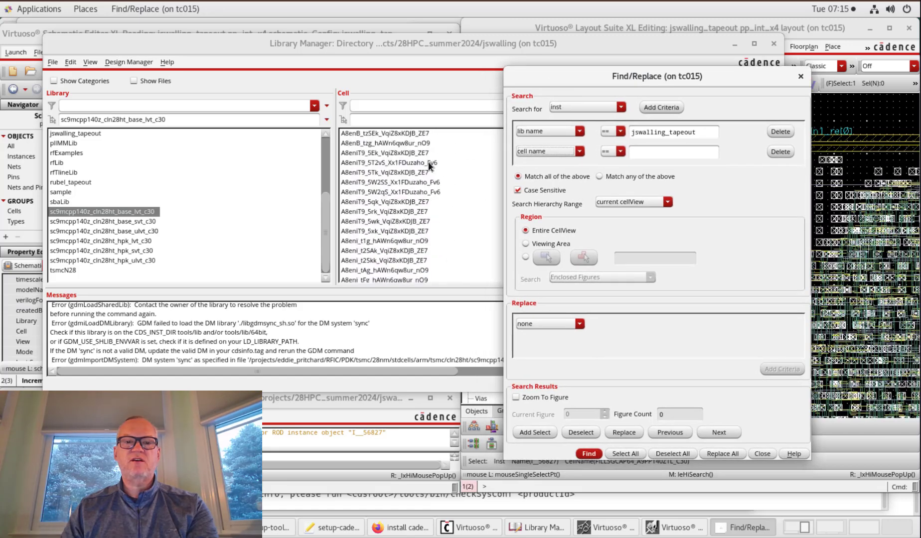
{"action": "scroll", "coordinate": [429, 166], "scroll_direction": "down", "scroll_amount": 2}
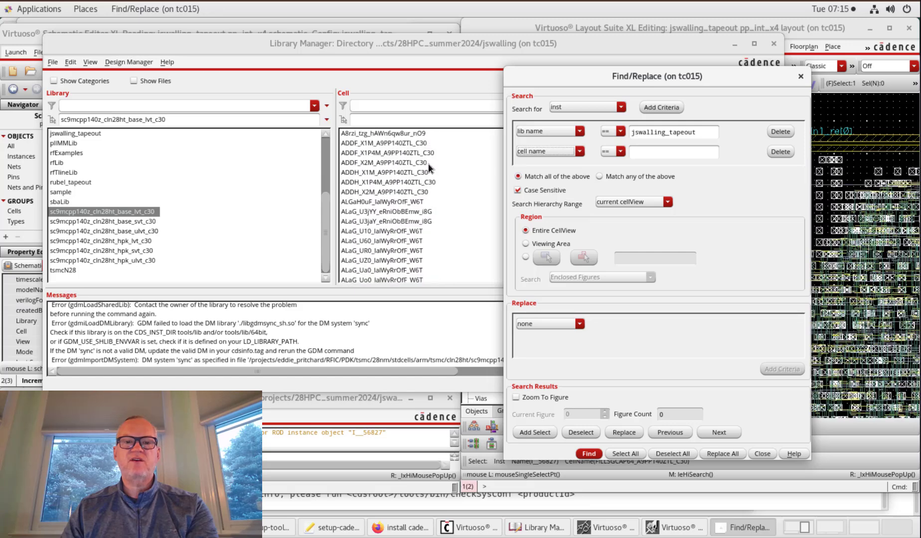
{"action": "left_click", "coordinate": [670, 152]}
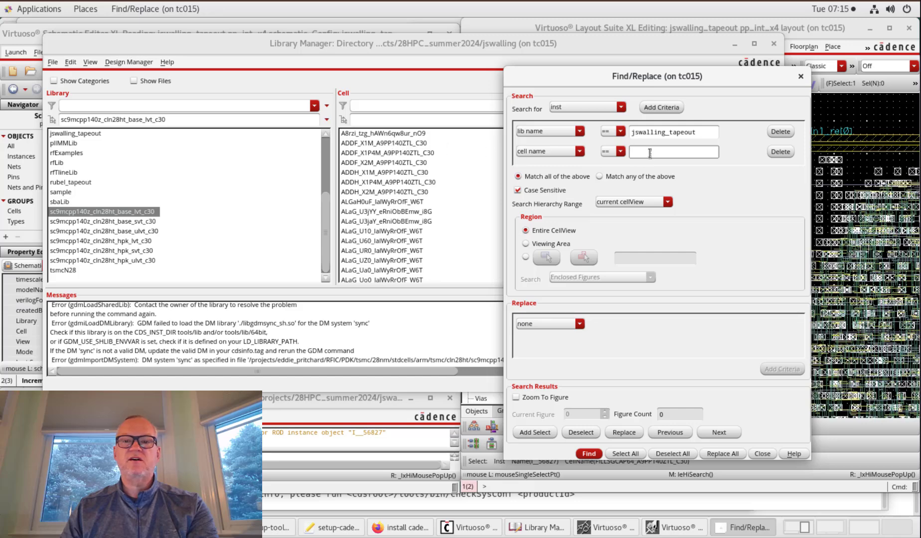
{"action": "type", "text": "*"}
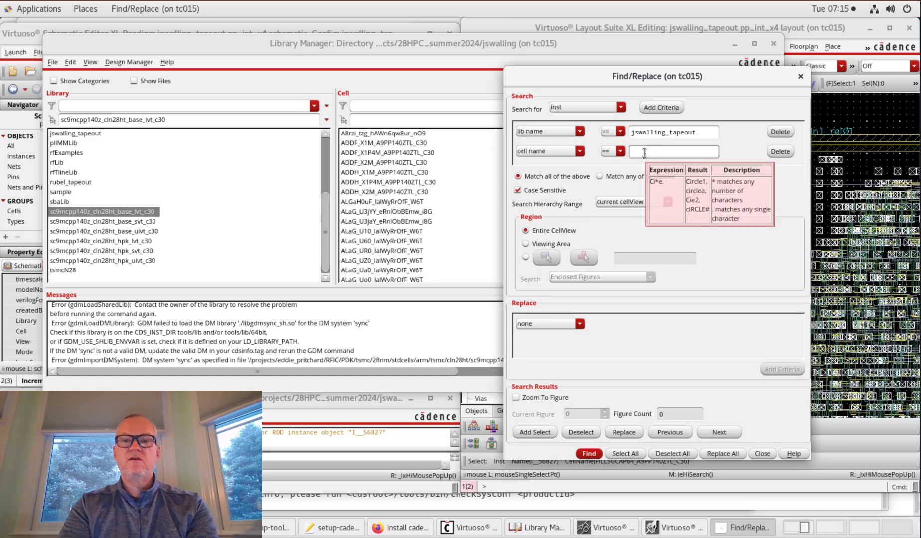
{"action": "type", "text": "140ZTL"}
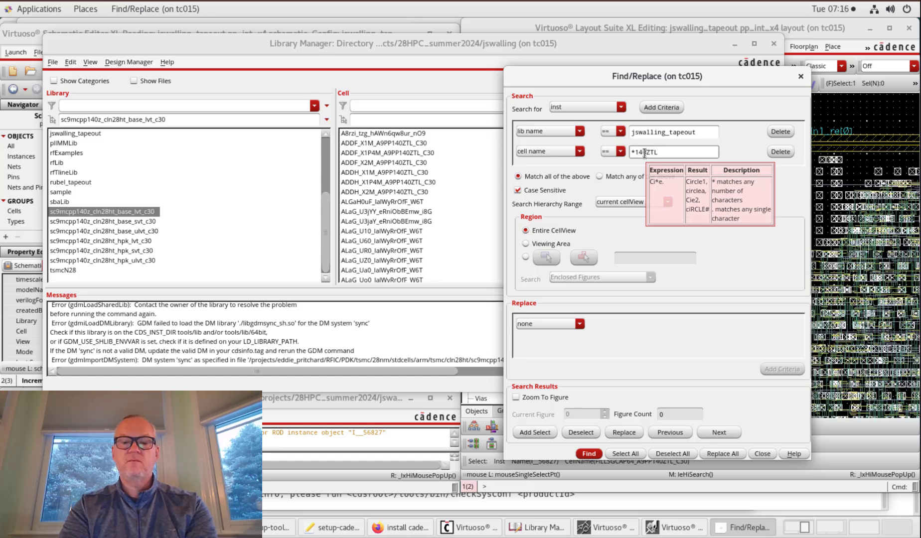
{"action": "type", "text": "*"}
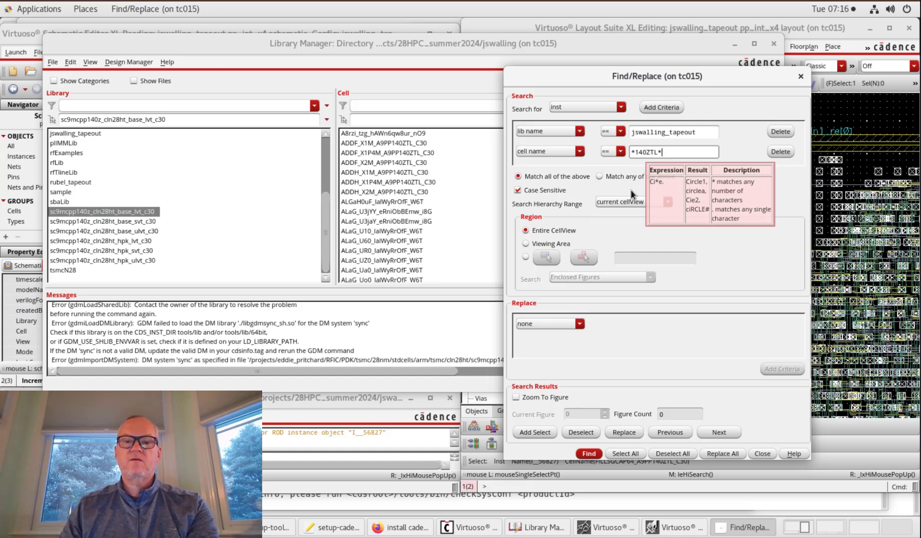
Set the replacement to lib name sc9mcpp140zcln28ht_base_lvt_c30.
{"action": "left_click", "coordinate": [559, 325]}
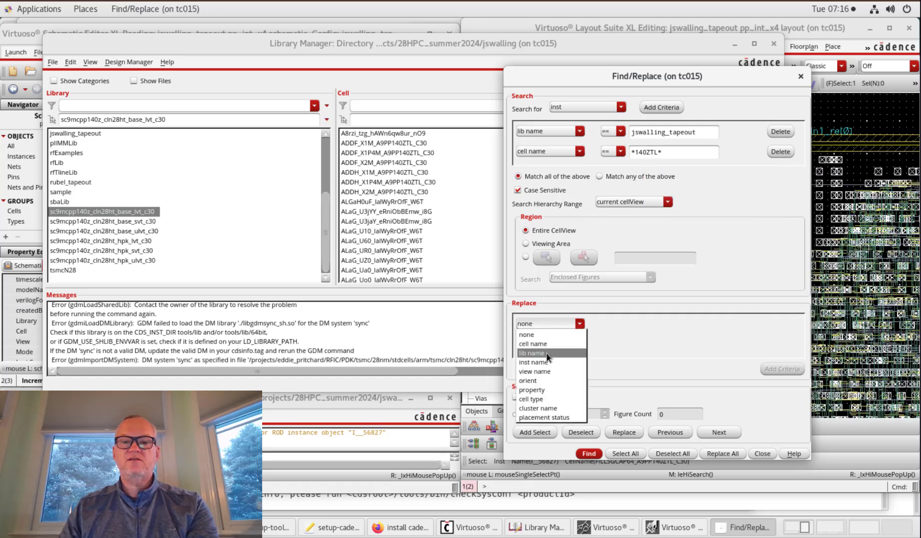
{"action": "left_click", "coordinate": [554, 342]}
{"action": "left_click", "coordinate": [640, 324]}
{"action": "type", "text": "s"}
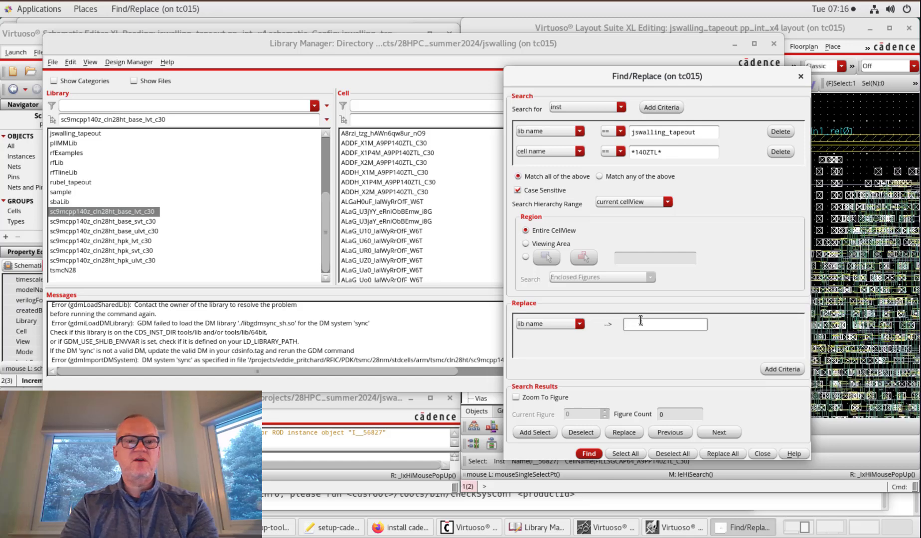
{"action": "type", "text": "c9"}
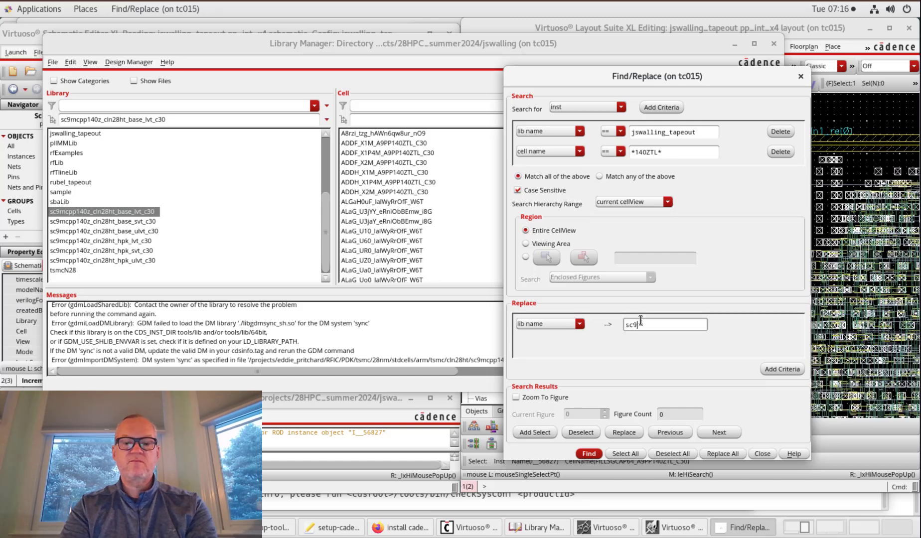
{"action": "type", "text": "mcpp"}
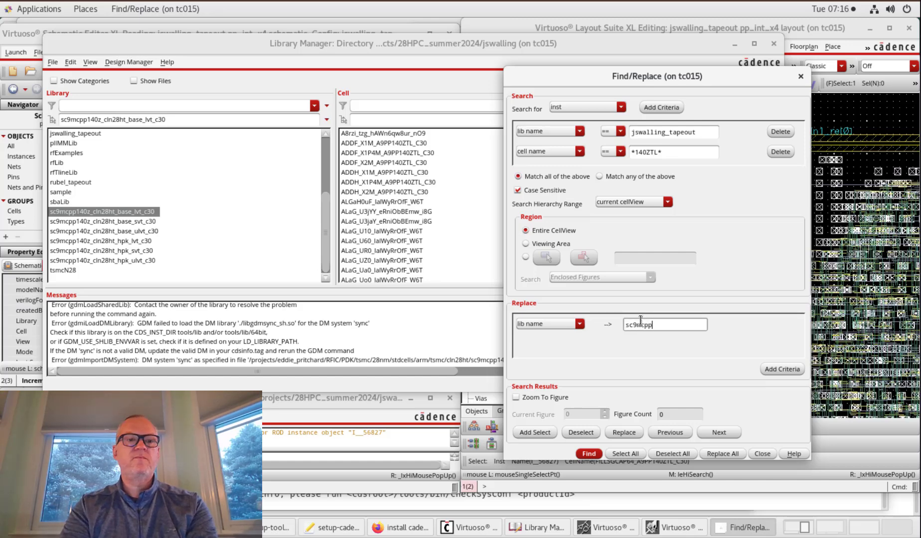
{"action": "type", "text": "140z"}
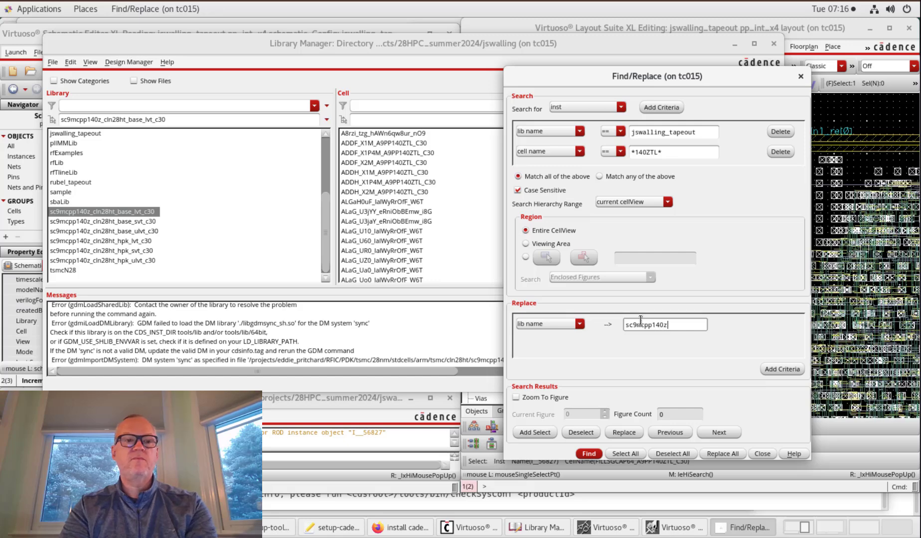
{"action": "type", "text": "_cl"}
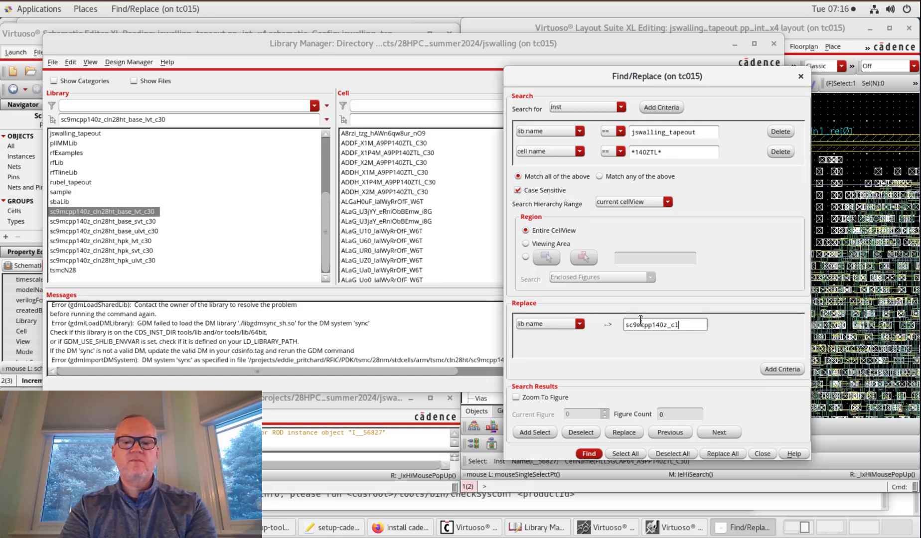
{"action": "type", "text": "n28ht"}
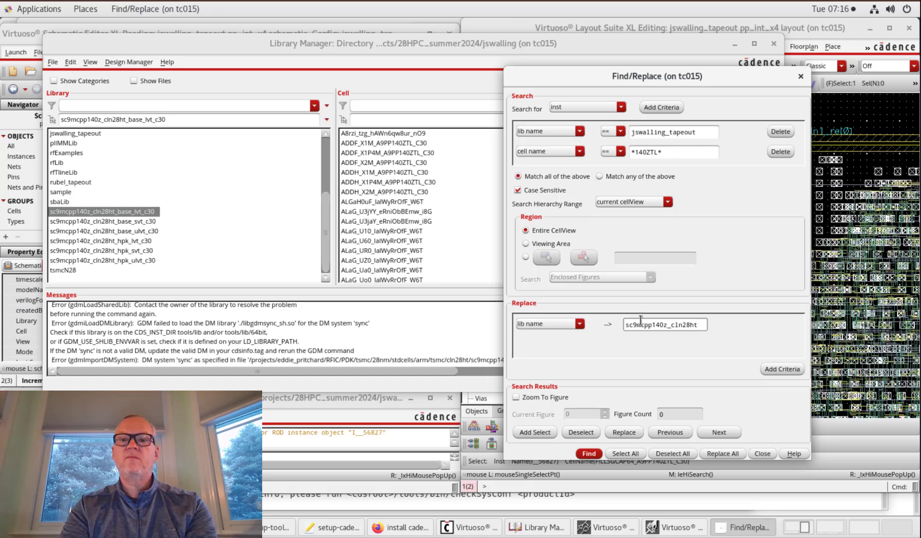
{"action": "type", "text": "_"}
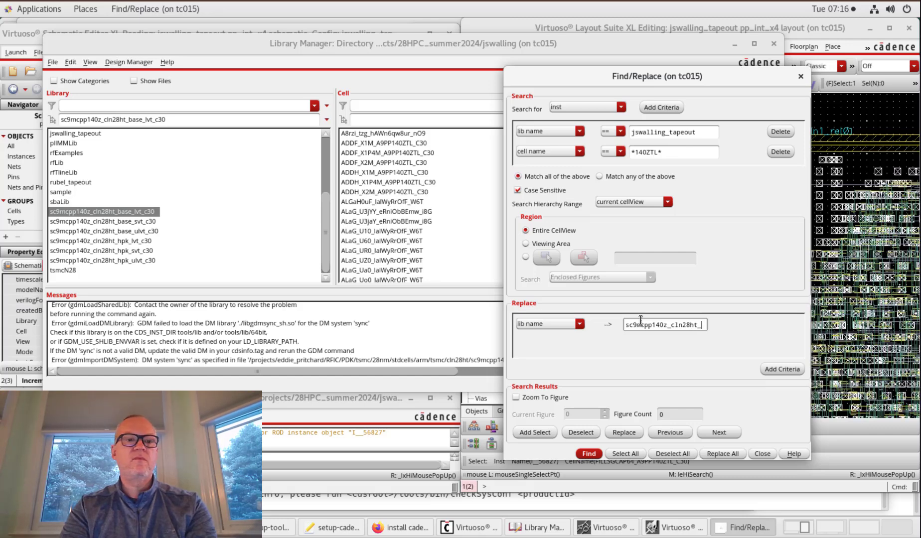
{"action": "type", "text": "base_"}
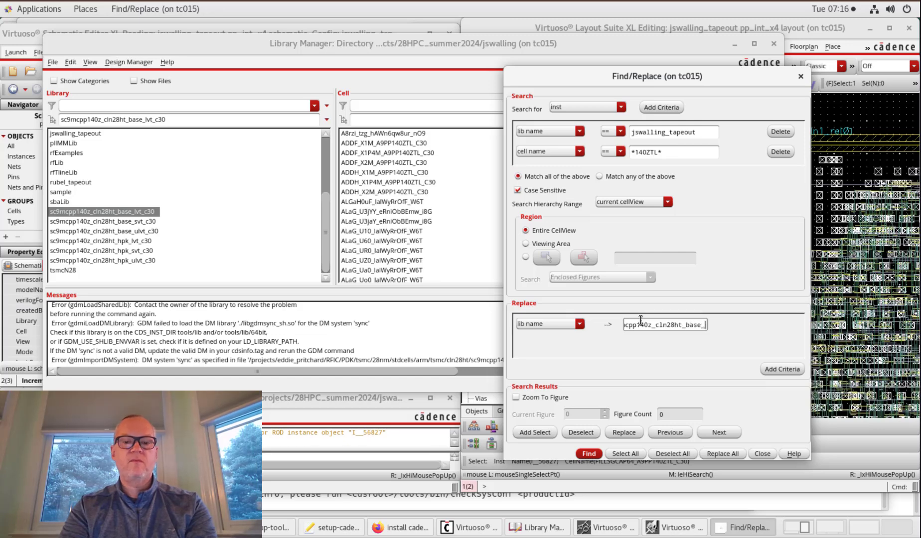
{"action": "type", "text": "lvt_c"}
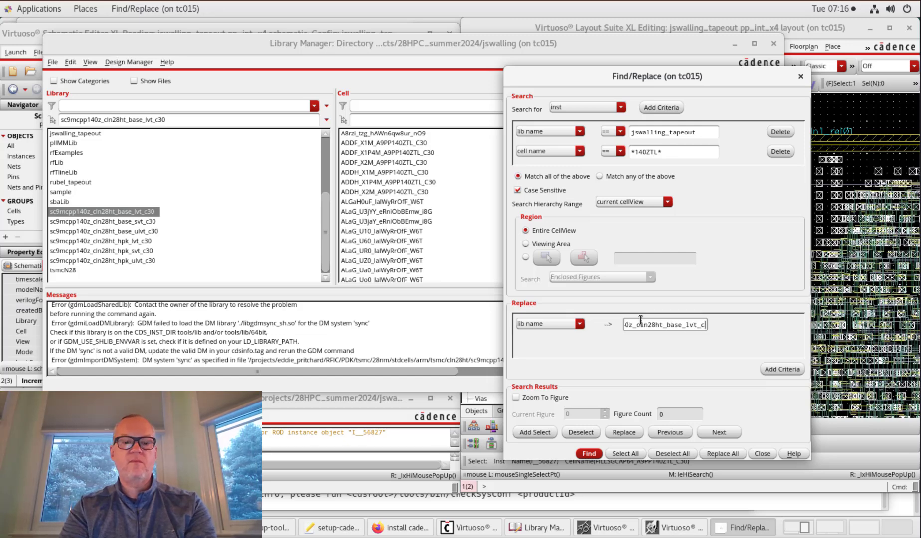
{"action": "type", "text": "30"}
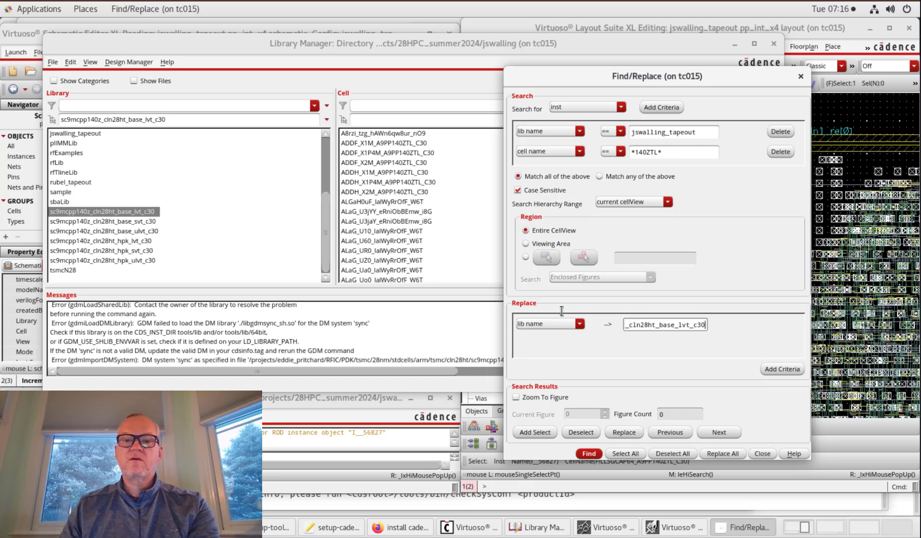
{"action": "double_click", "coordinate": [678, 325]}
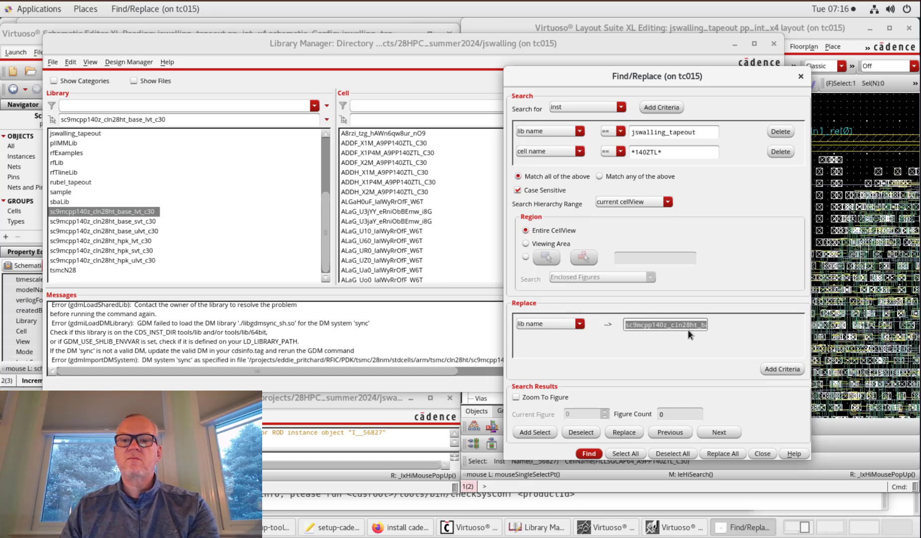
Find, select and replace all 68023 matching instances with the new library.
{"action": "left_click", "coordinate": [587, 453]}
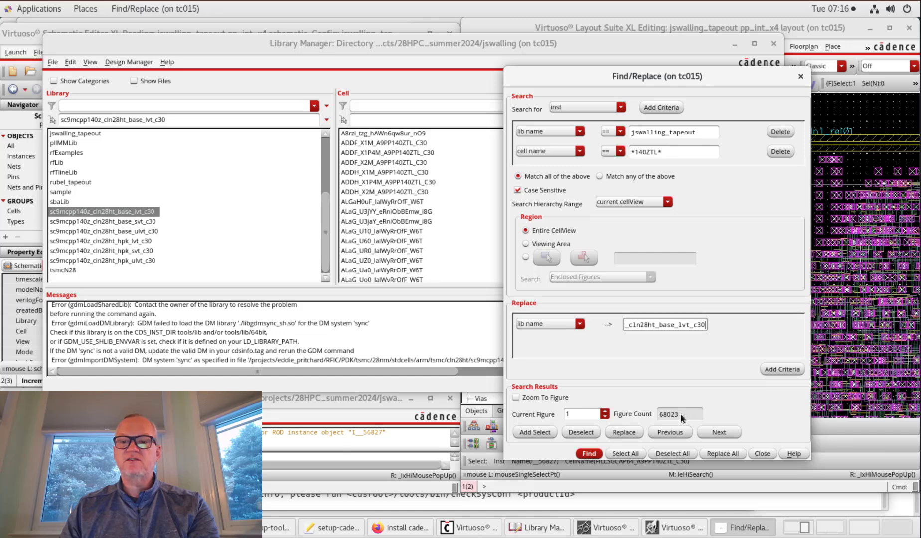
{"action": "left_click", "coordinate": [633, 454]}
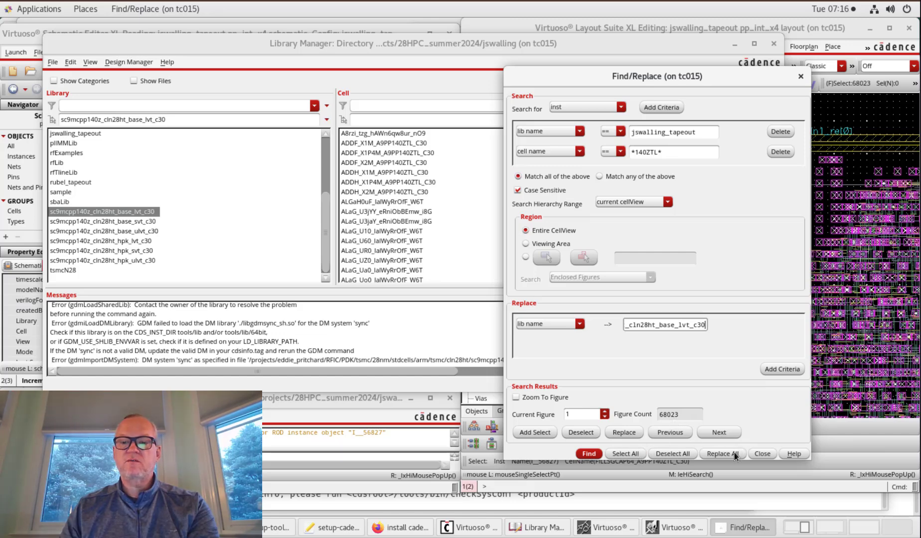
{"action": "left_click", "coordinate": [735, 455]}
{"action": "left_click_drag", "start_coordinate": [747, 79], "coordinate": [495, 76]}
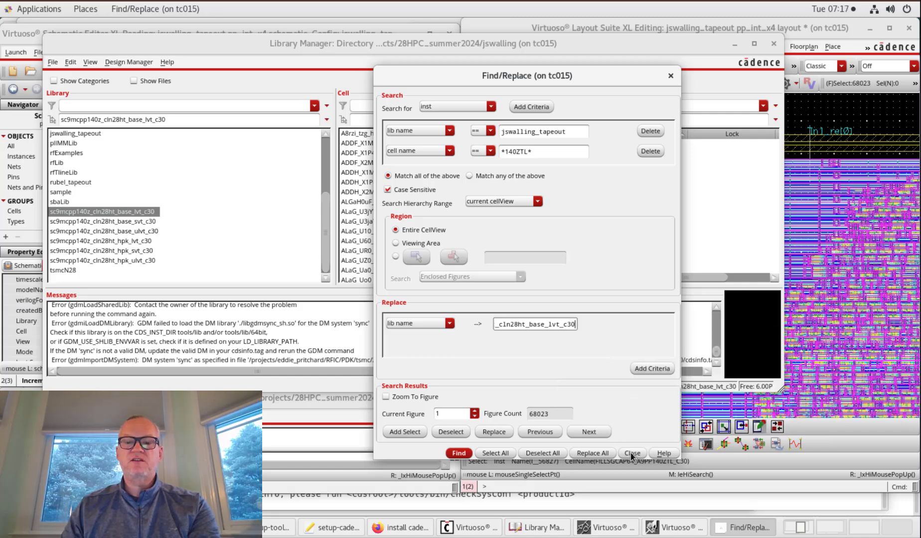
{"action": "left_click", "coordinate": [823, 29]}
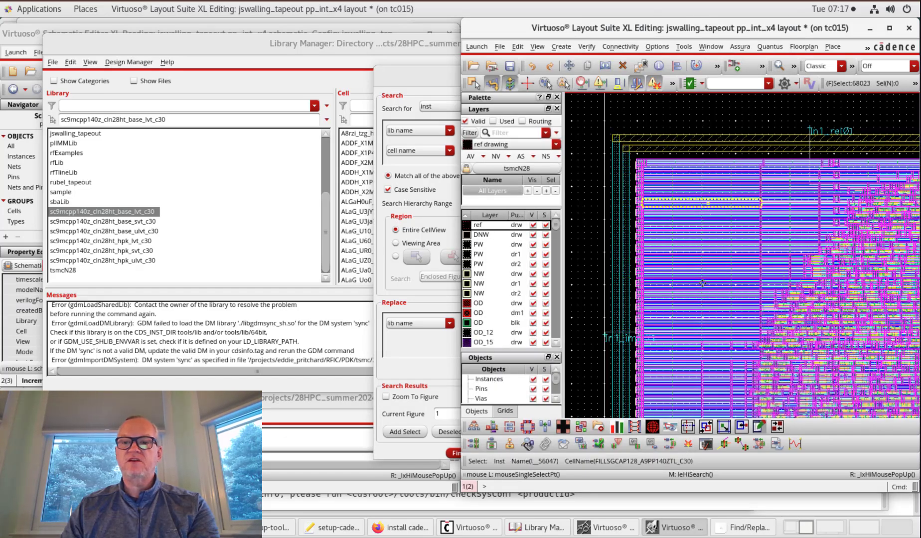
{"action": "key", "text": "z"}
{"action": "left_click", "coordinate": [606, 119]}
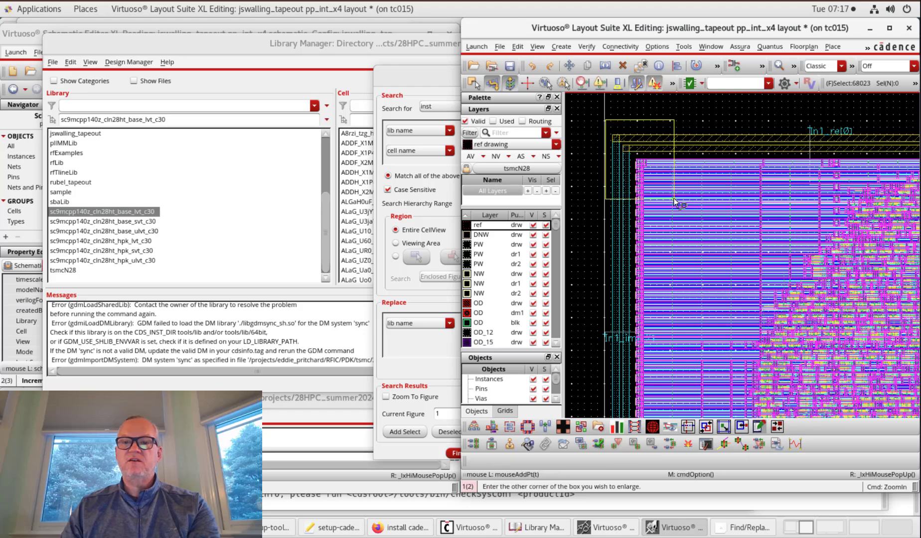
{"action": "left_click", "coordinate": [674, 198]}
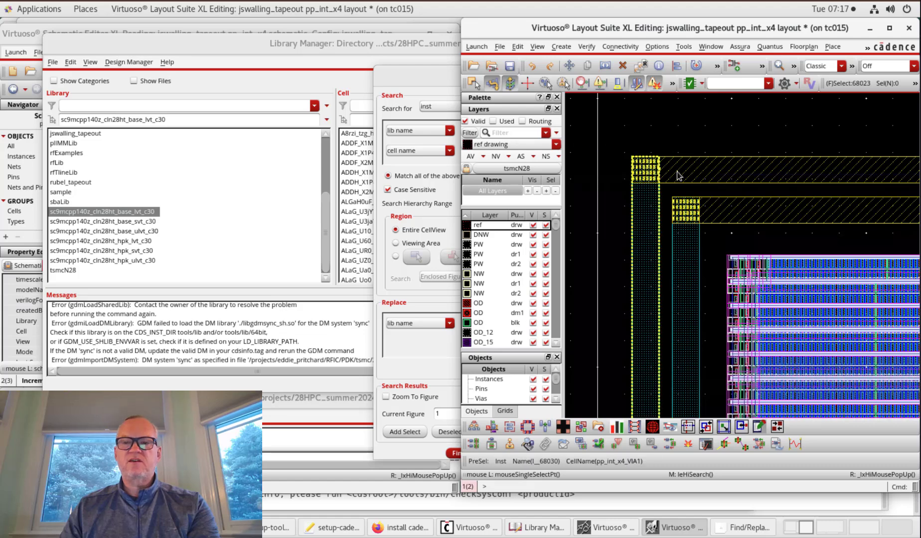
{"action": "scroll", "coordinate": [731, 178], "scroll_direction": "up", "scroll_amount": 5}
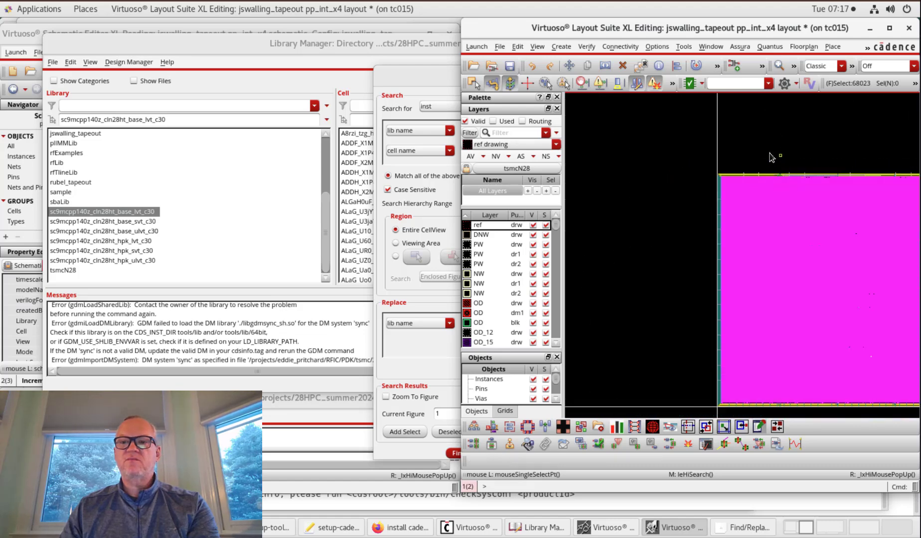
{"action": "key", "text": "z"}
{"action": "scroll", "coordinate": [797, 195], "scroll_direction": "down", "scroll_amount": 3}
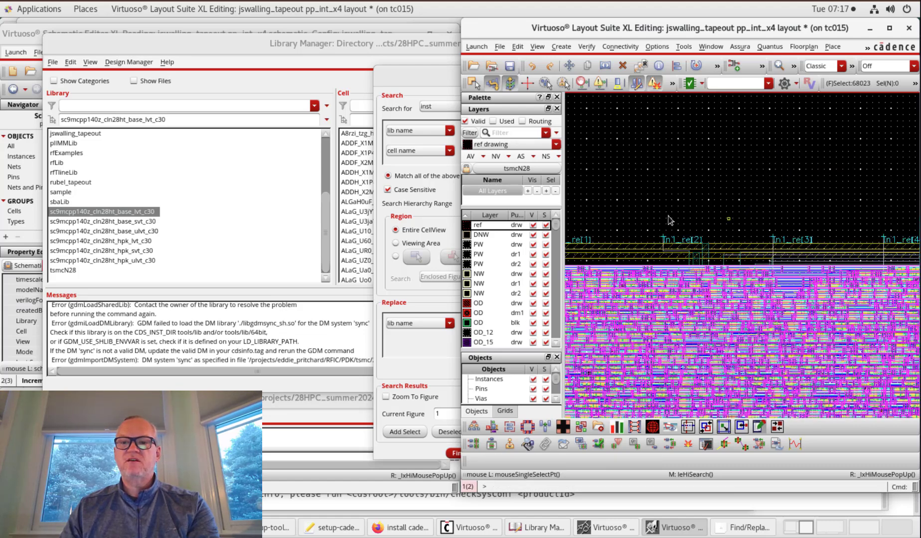
{"action": "left_click", "coordinate": [647, 212]}
{"action": "left_click", "coordinate": [718, 283]}
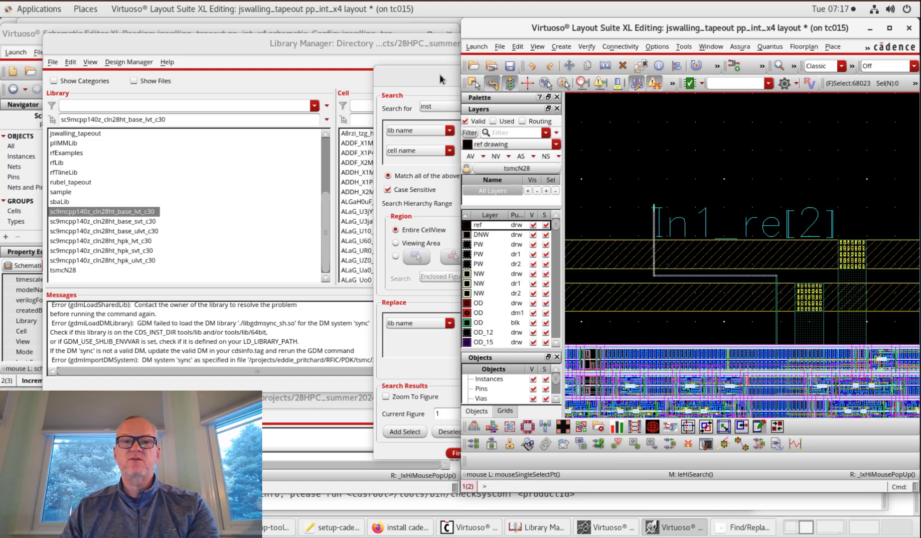
{"action": "left_click_drag", "start_coordinate": [401, 76], "coordinate": [307, 79]}
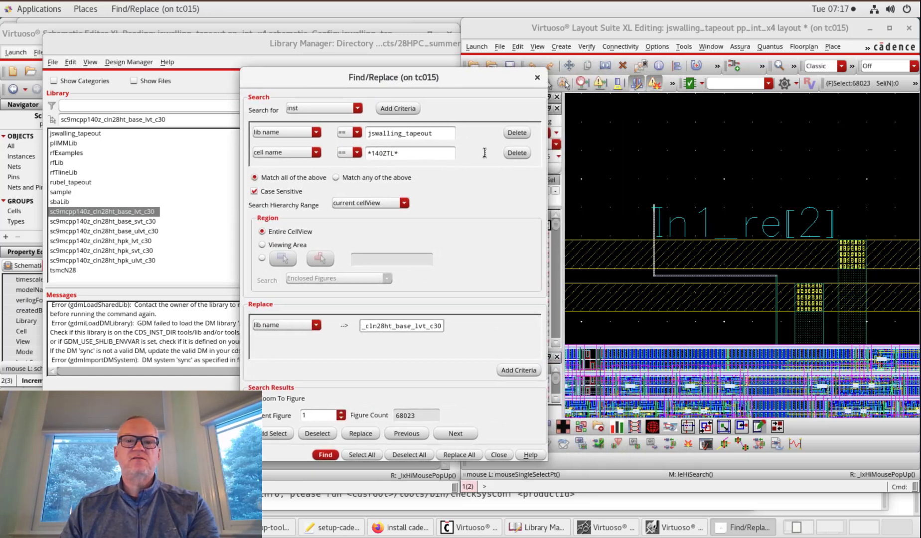
Search for labels with text matching *\[*], finding 58 bracketed labels.
{"action": "left_click", "coordinate": [355, 107]}
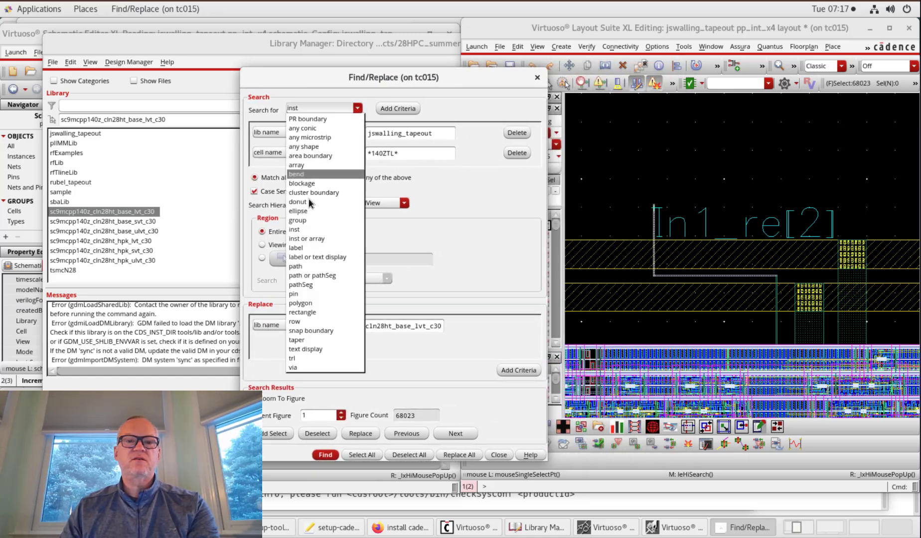
{"action": "left_click", "coordinate": [309, 248]}
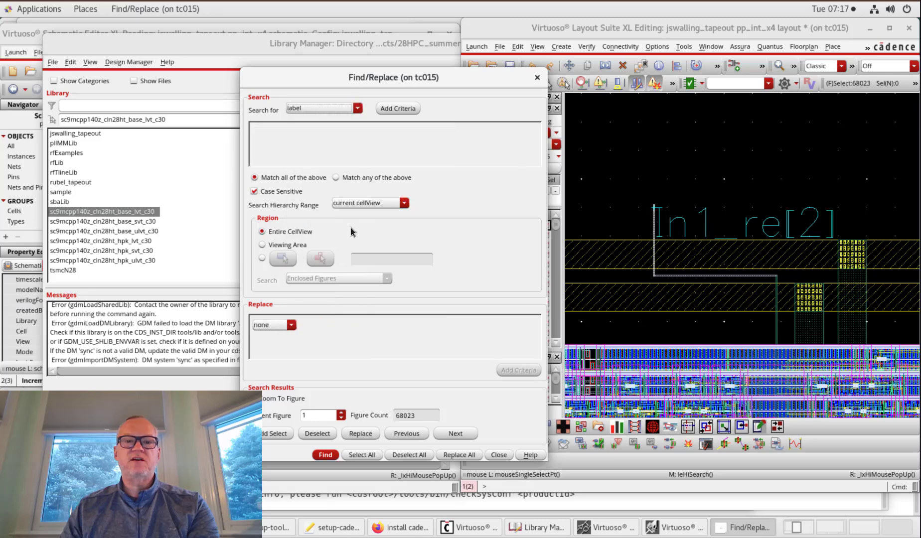
{"action": "left_click", "coordinate": [403, 110]}
{"action": "left_click", "coordinate": [375, 134]}
{"action": "type", "text": "*"}
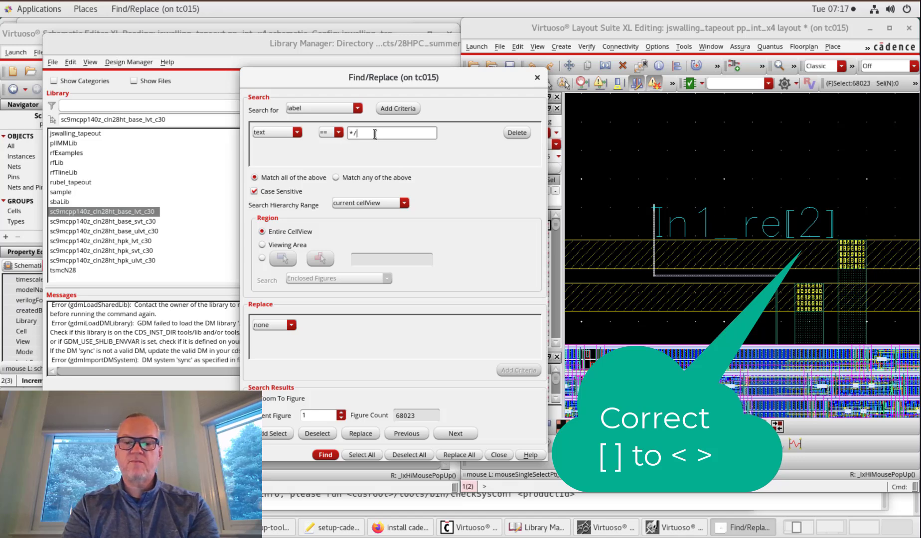
{"action": "type", "text": "/[*"}
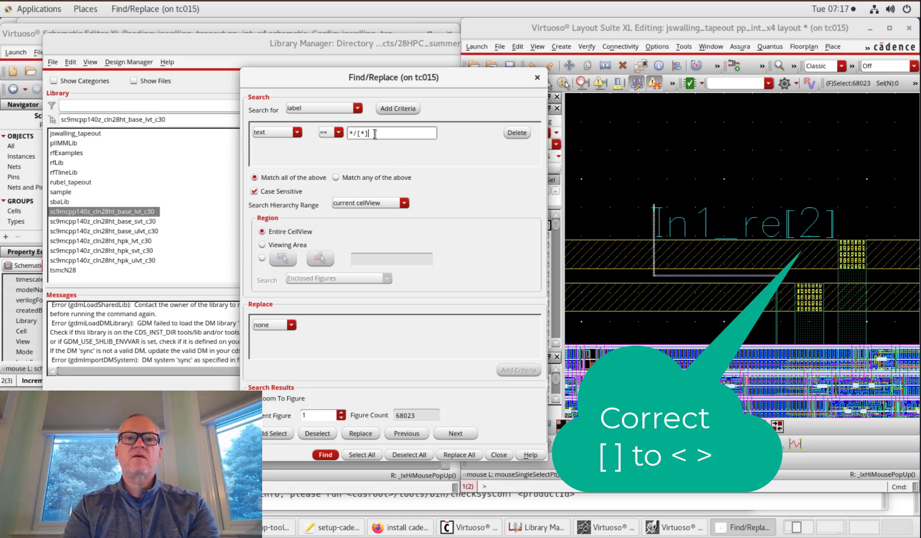
{"action": "left_click", "coordinate": [327, 455]}
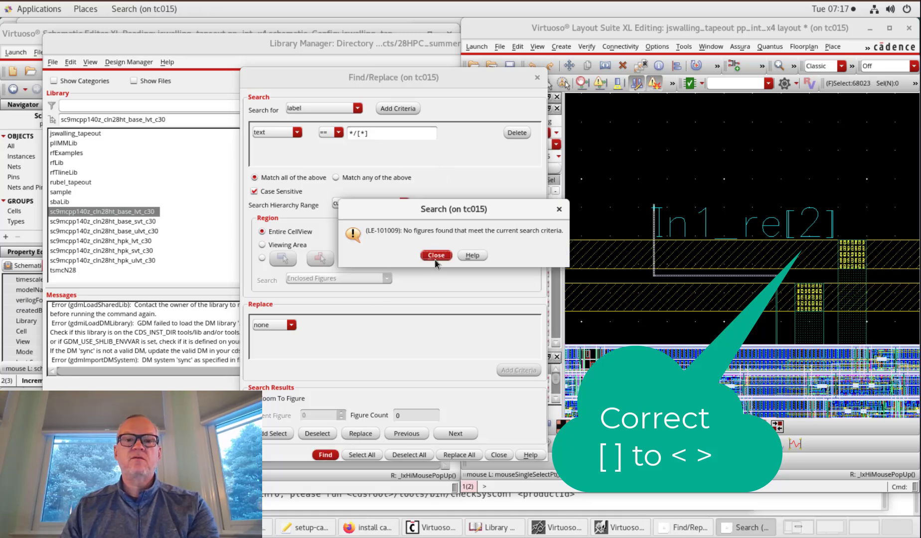
{"action": "left_click", "coordinate": [436, 255]}
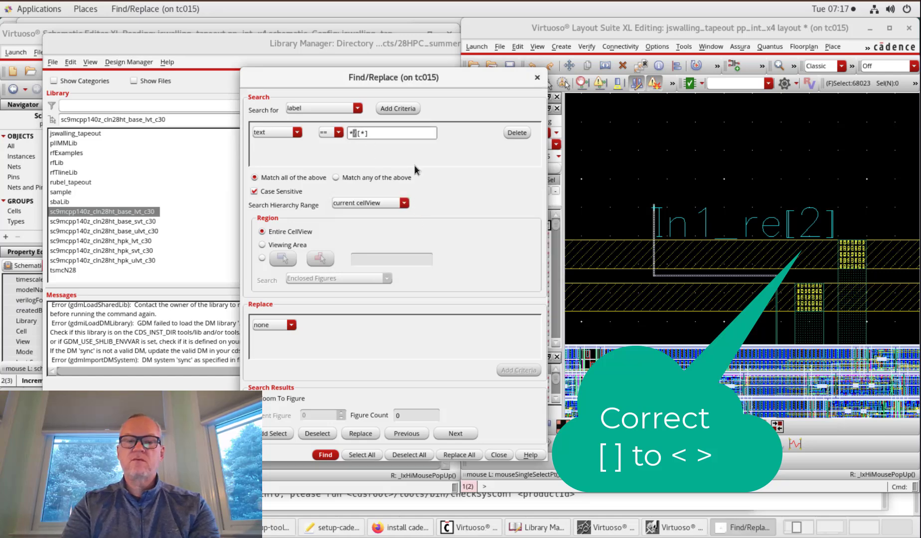
{"action": "type", "text": "\\"}
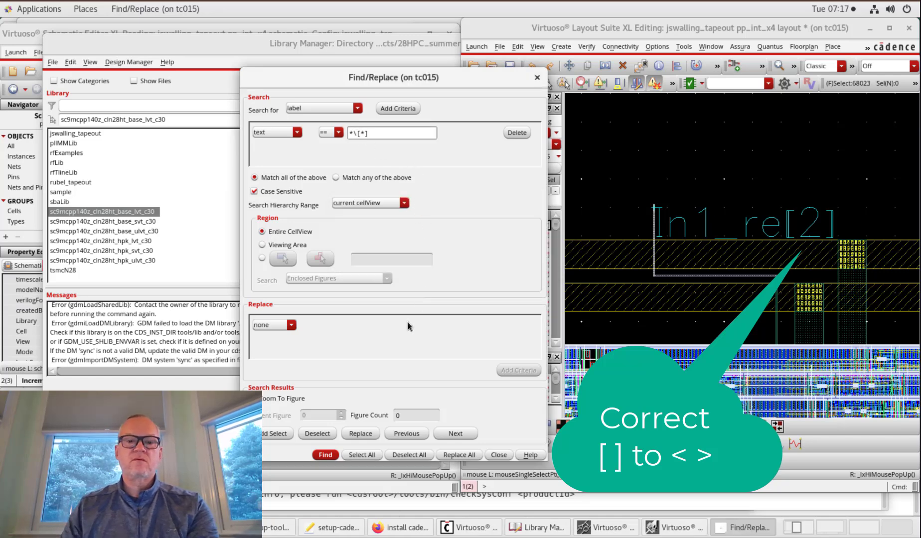
{"action": "left_click", "coordinate": [331, 456]}
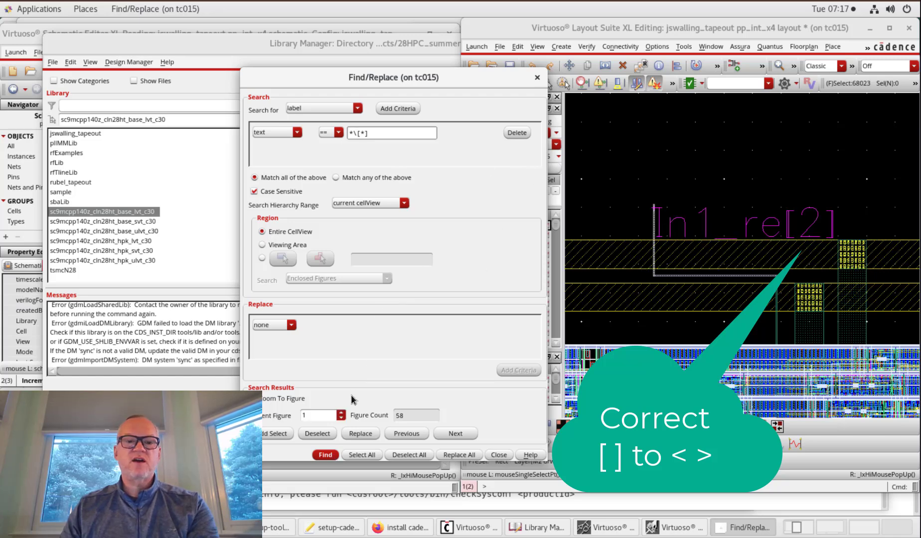
Set the replacement text to *<*> and select all 58 labels.
{"action": "left_click", "coordinate": [290, 326]}
{"action": "key", "text": "Return"}
{"action": "left_click", "coordinate": [412, 326]}
{"action": "type", "text": "*<"}
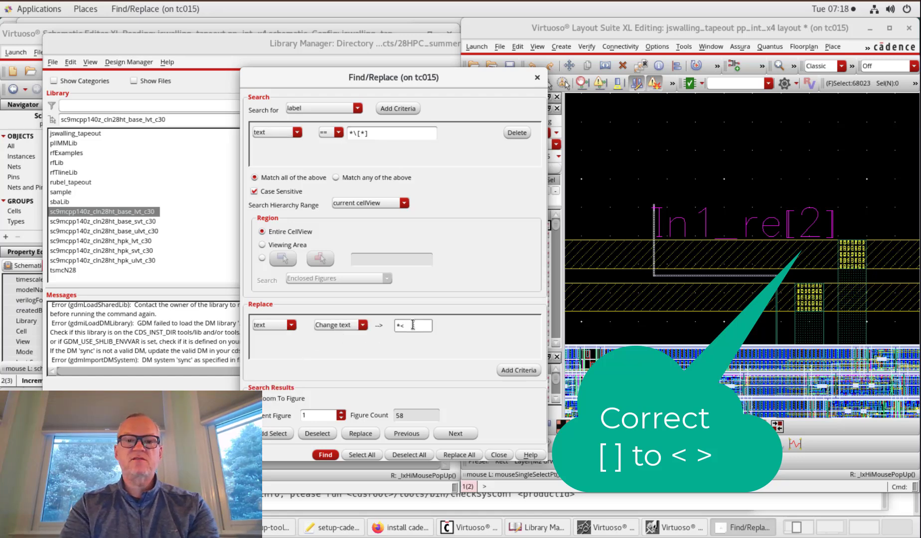
{"action": "type", "text": "*"}
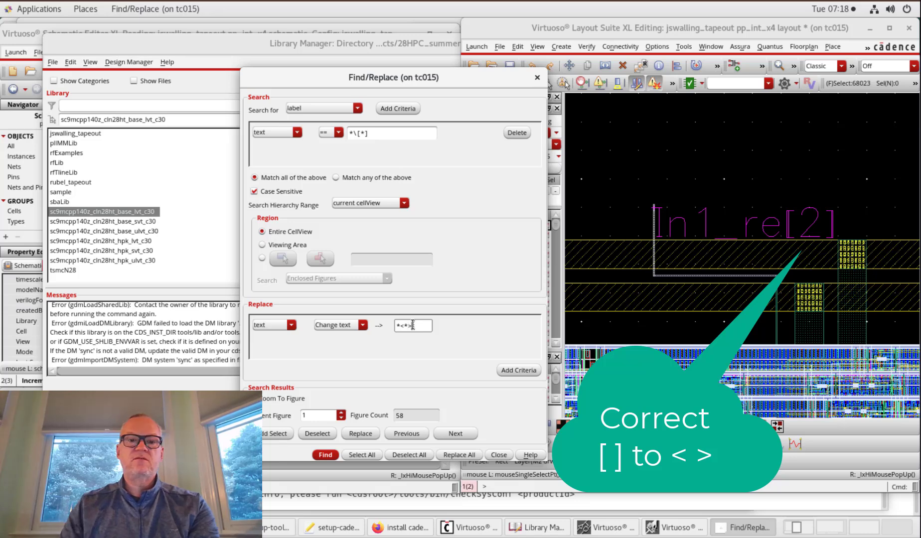
{"action": "type", "text": ">"}
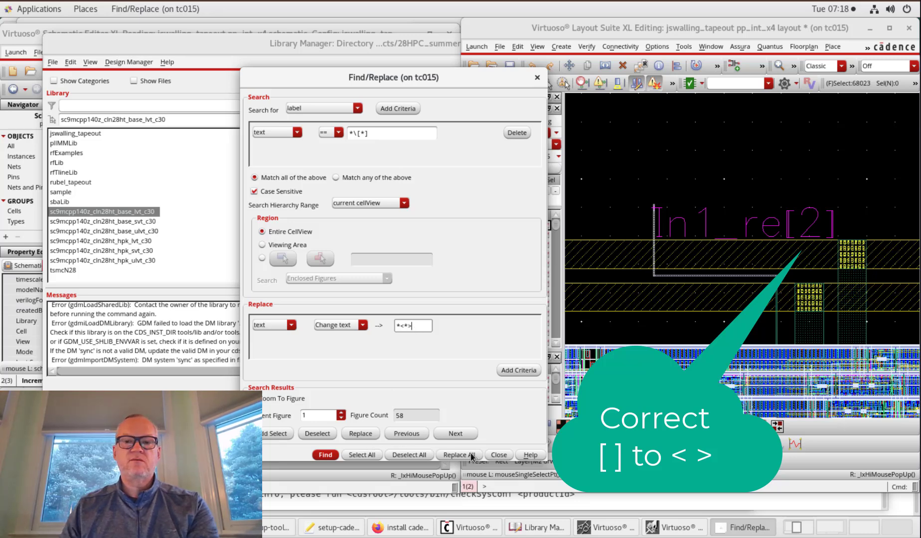
{"action": "left_click", "coordinate": [371, 457]}
Replace all bracketed label text with angle brackets, then search for labels matching IN1_re*.
{"action": "left_click", "coordinate": [460, 457]}
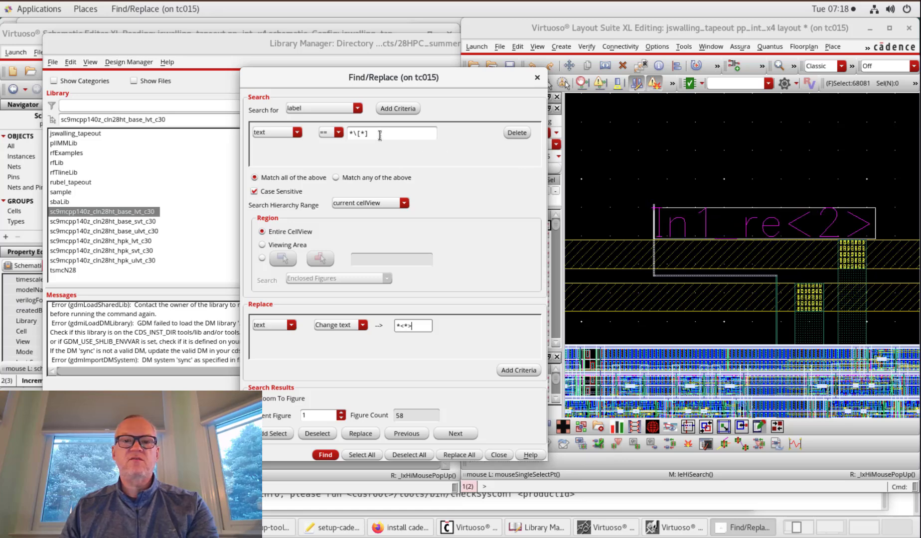
{"action": "mouse_move", "coordinate": [368, 134]}
{"action": "left_click_drag", "start_coordinate": [370, 133], "coordinate": [305, 125]}
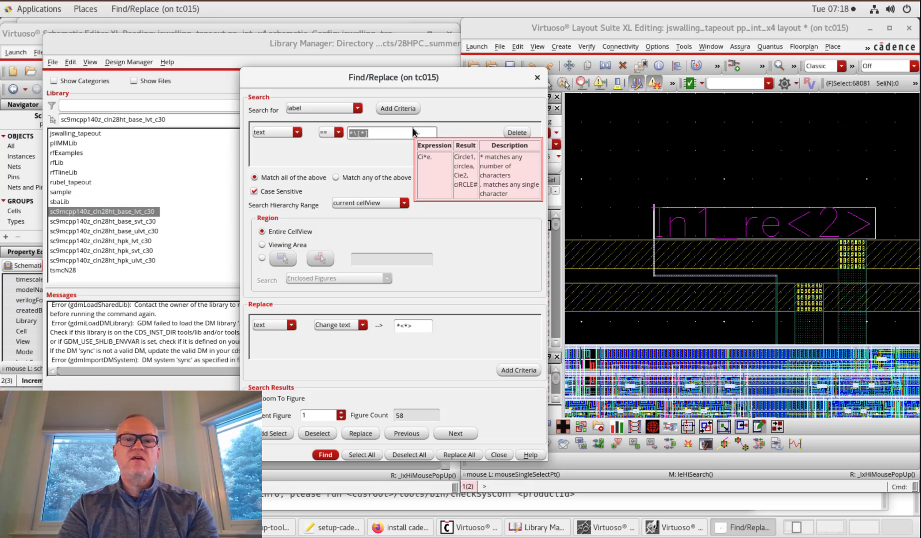
{"action": "type", "text": "IN1_re*"}
{"action": "left_click", "coordinate": [331, 456]}
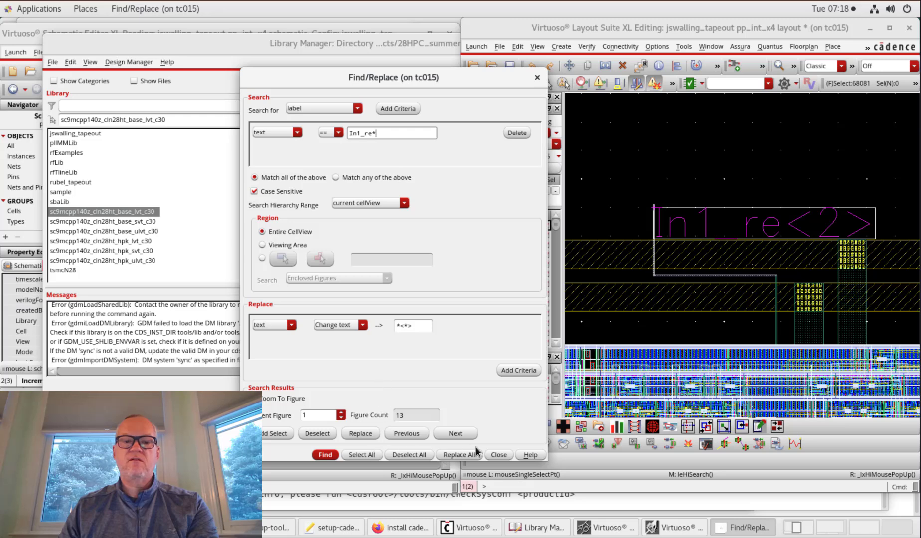
Cancel the stray instance properties and re-find the 13 In1_re labels.
{"action": "left_click", "coordinate": [418, 455]}
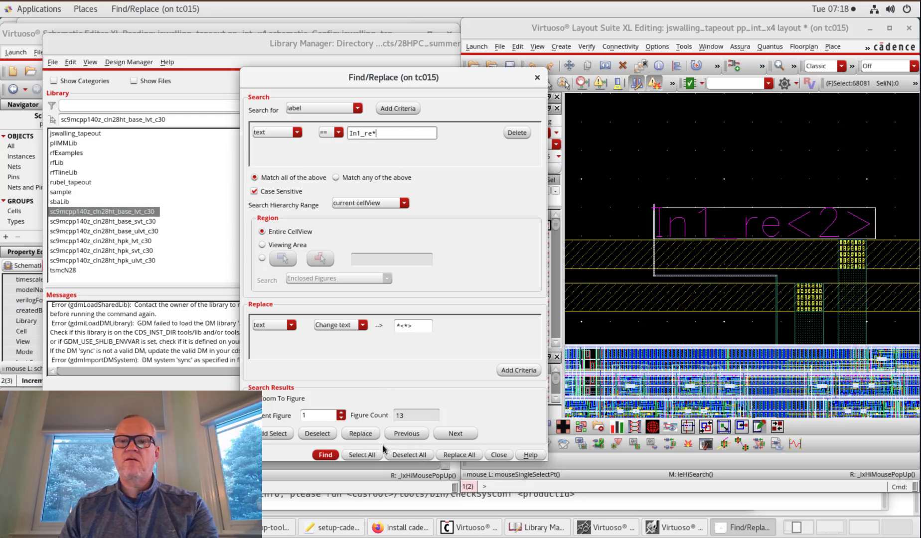
{"action": "left_click", "coordinate": [542, 31]}
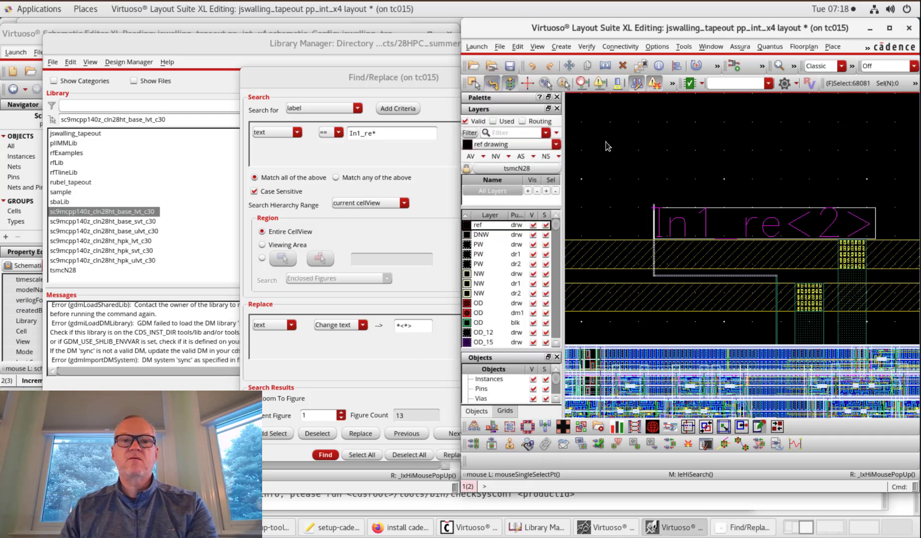
{"action": "key", "text": "q"}
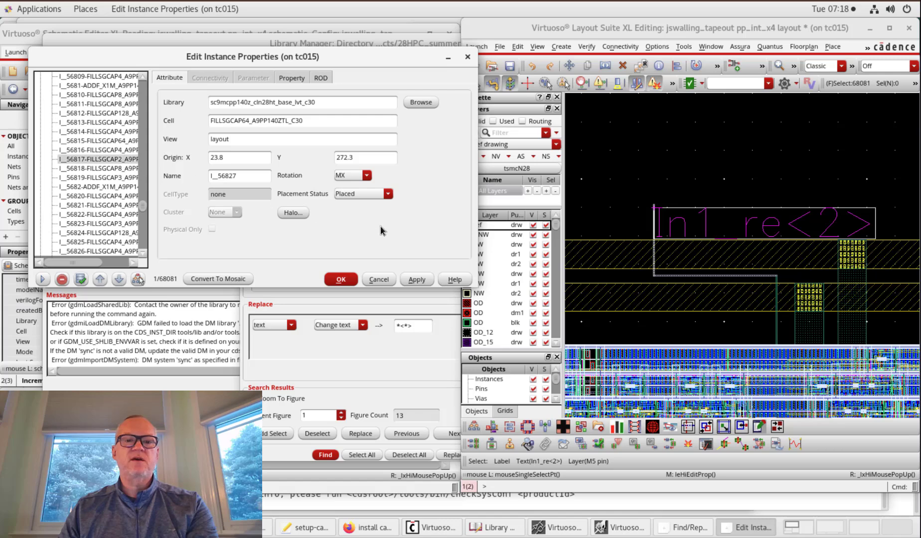
{"action": "left_click", "coordinate": [391, 277]}
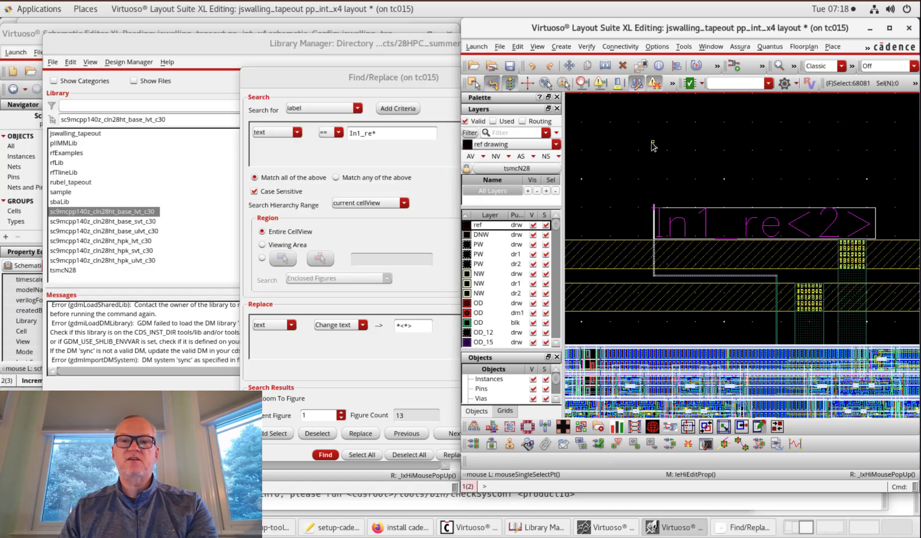
{"action": "left_click", "coordinate": [631, 146]}
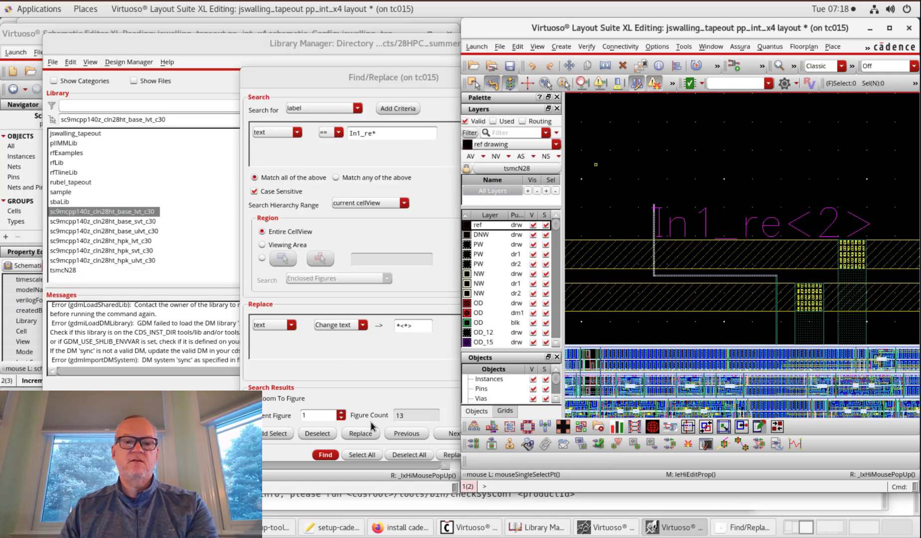
{"action": "left_click", "coordinate": [325, 455]}
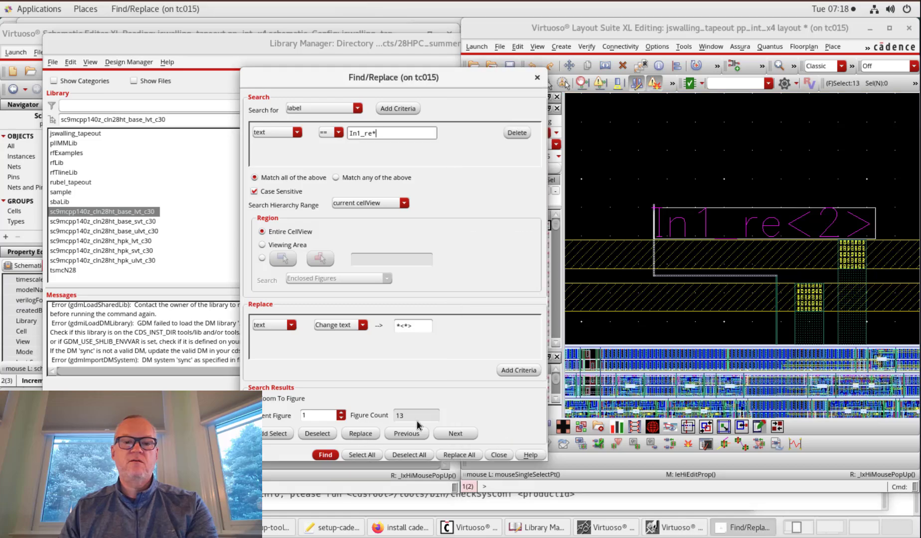
Give all 13 In1_re labels rotation R90, height 0.1 and centerLeft justification.
{"action": "left_click", "coordinate": [658, 66]}
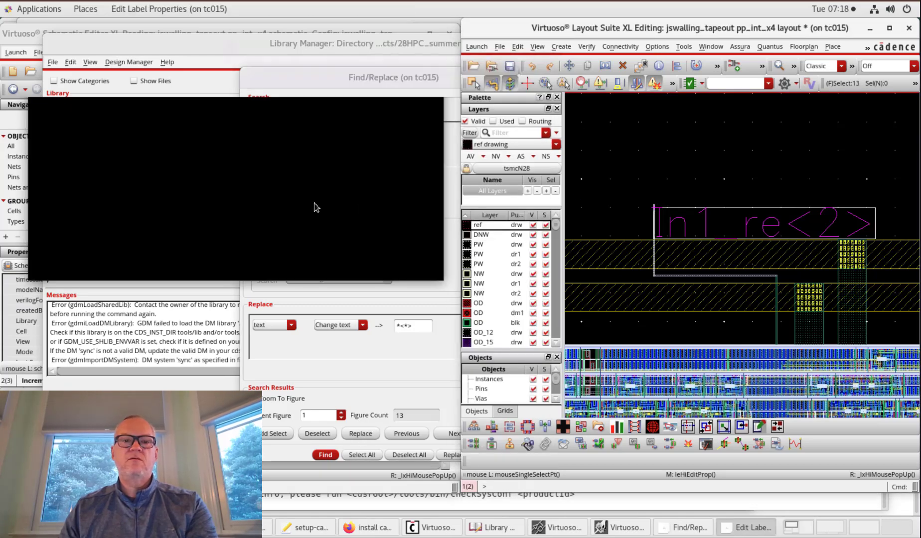
{"action": "left_click", "coordinate": [73, 82]}
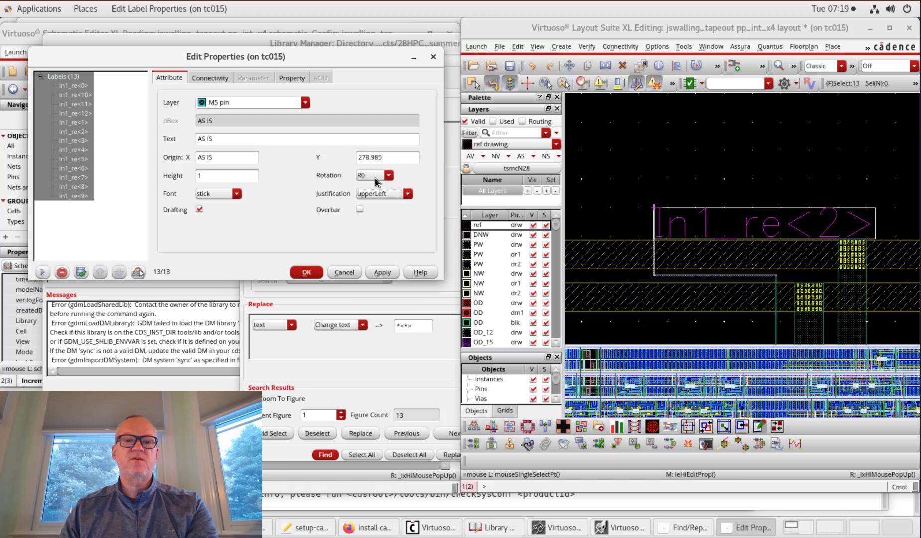
{"action": "left_click", "coordinate": [376, 182]}
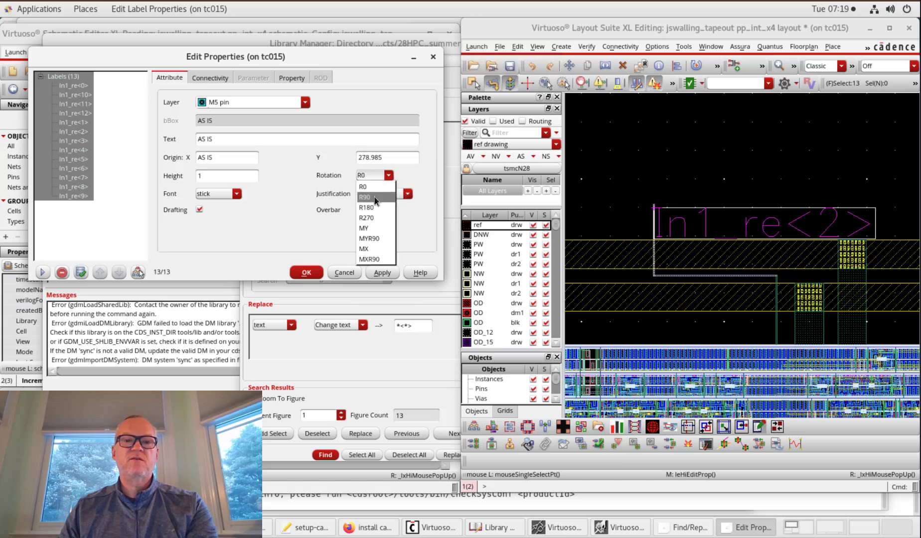
{"action": "left_click", "coordinate": [374, 197]}
{"action": "left_click", "coordinate": [204, 176]}
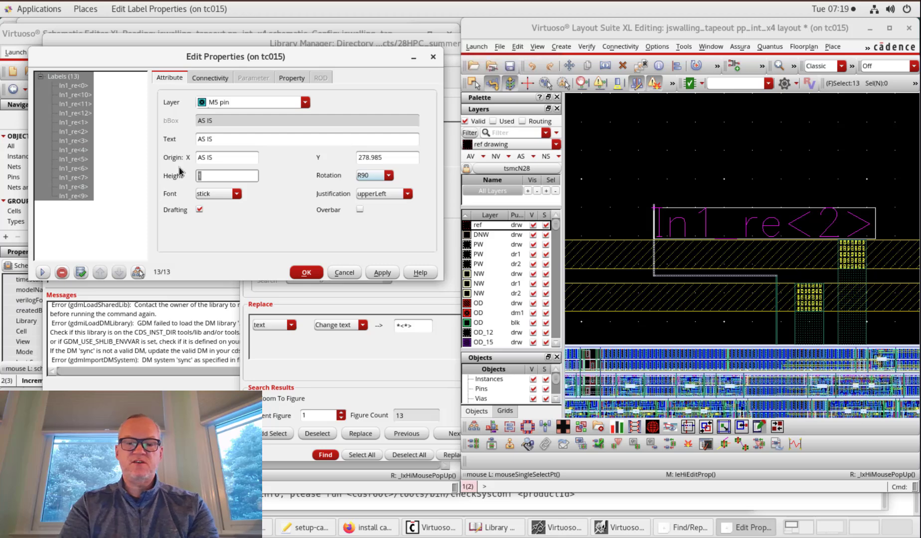
{"action": "type", "text": "0.1"}
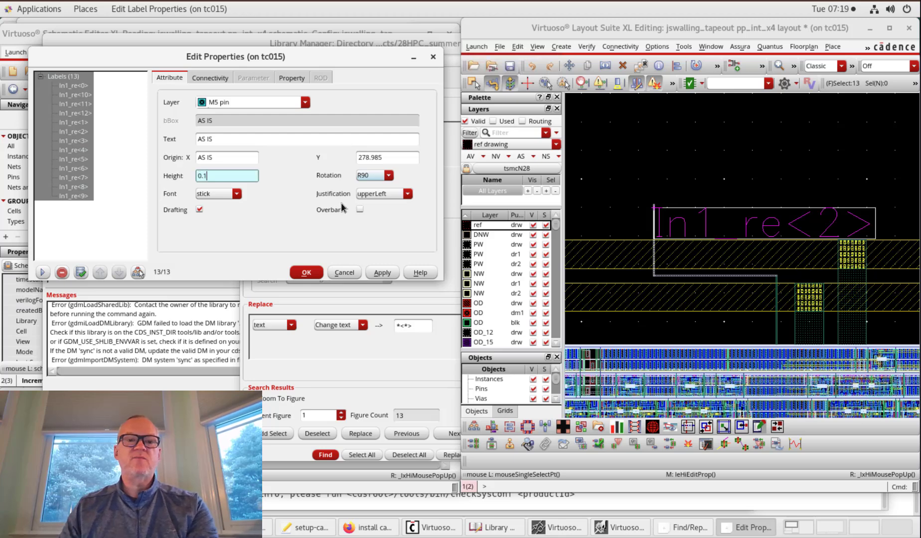
{"action": "left_click", "coordinate": [374, 194]}
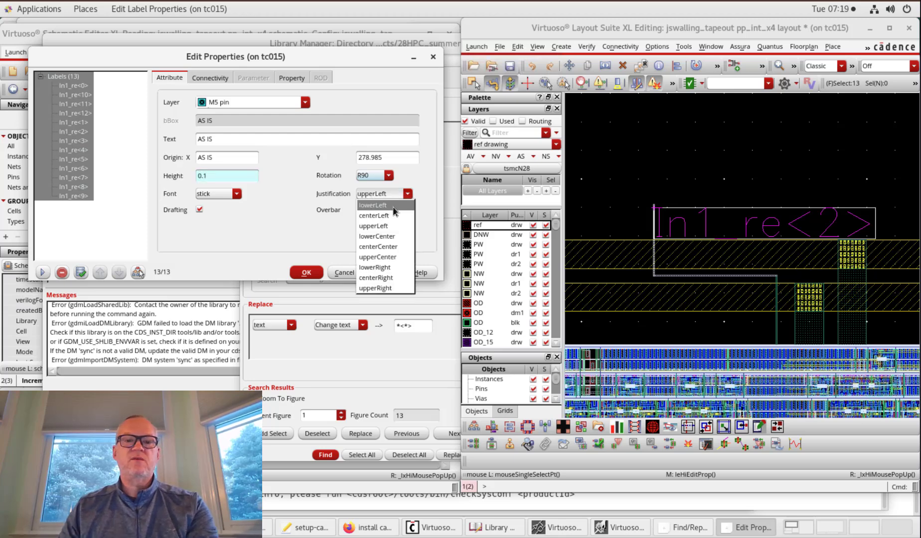
{"action": "left_click", "coordinate": [390, 216]}
{"action": "left_click", "coordinate": [378, 272]}
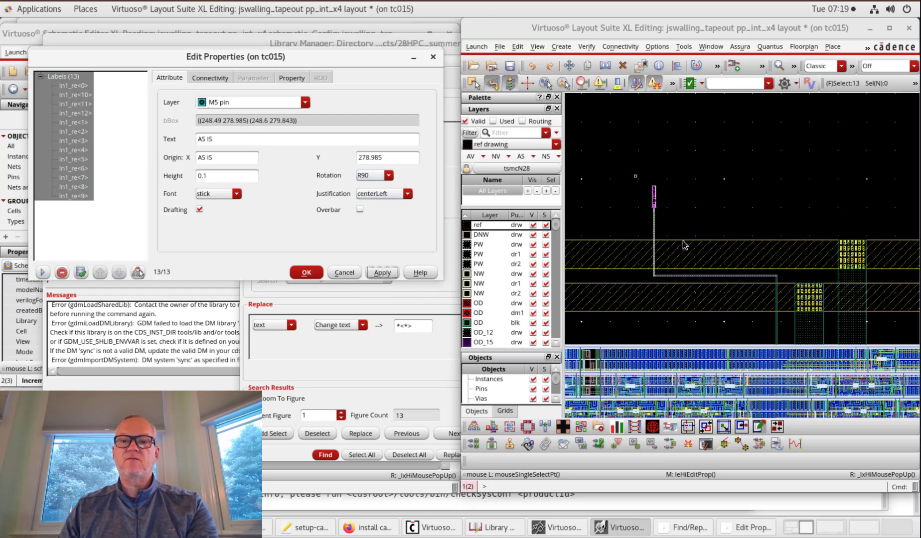
{"action": "right_click_drag", "start_coordinate": [643, 179], "coordinate": [683, 241]}
{"action": "left_click", "coordinate": [778, 260]}
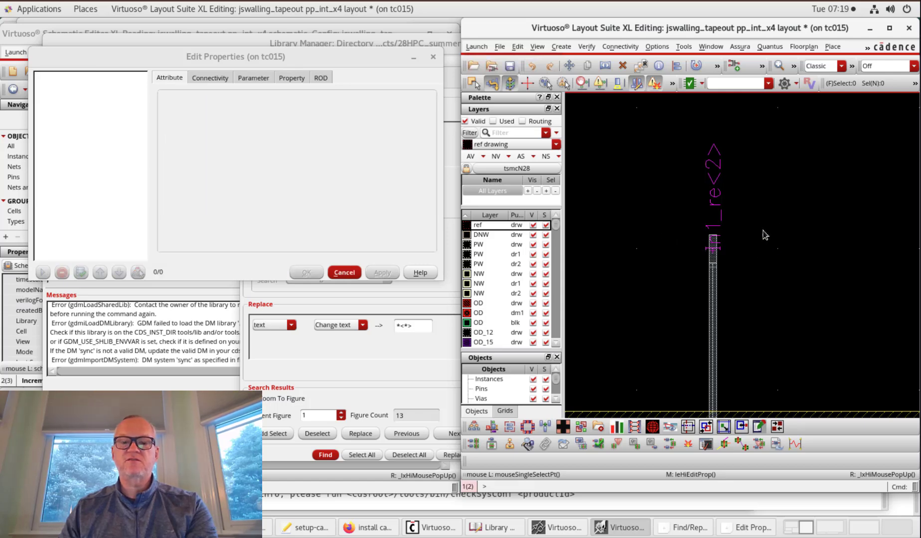
Fit the design and zoom into its top-left corner.
{"action": "key", "text": "f"}
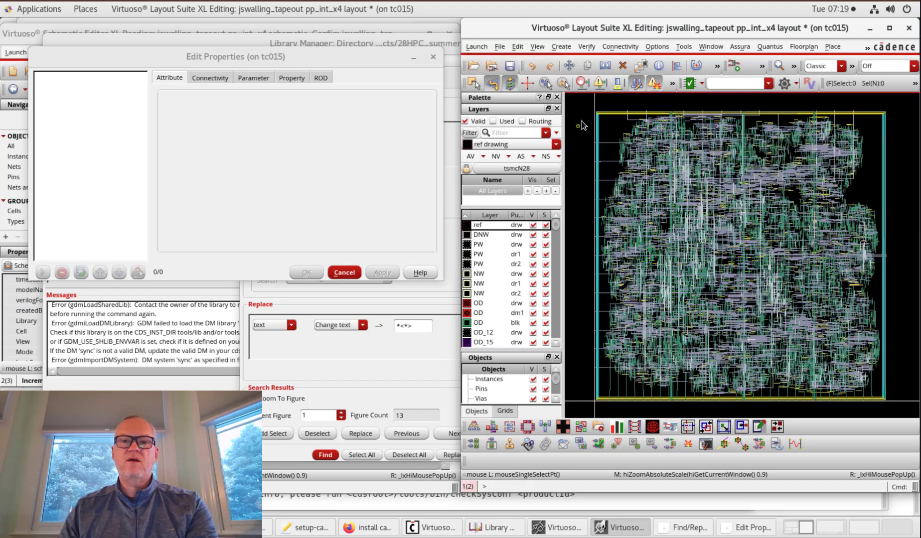
{"action": "right_click_drag", "start_coordinate": [590, 111], "coordinate": [619, 135]}
{"action": "key", "text": "z"}
{"action": "left_click", "coordinate": [680, 152]}
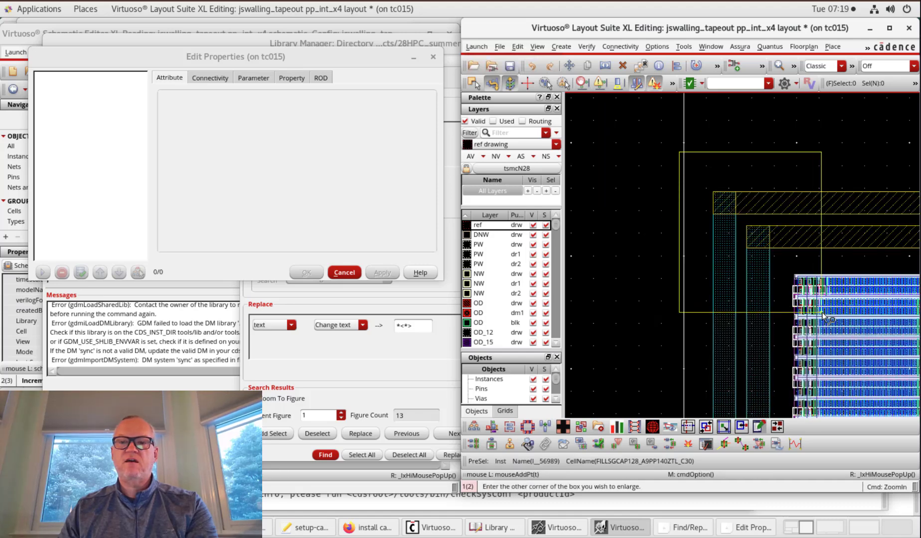
{"action": "left_click", "coordinate": [825, 325]}
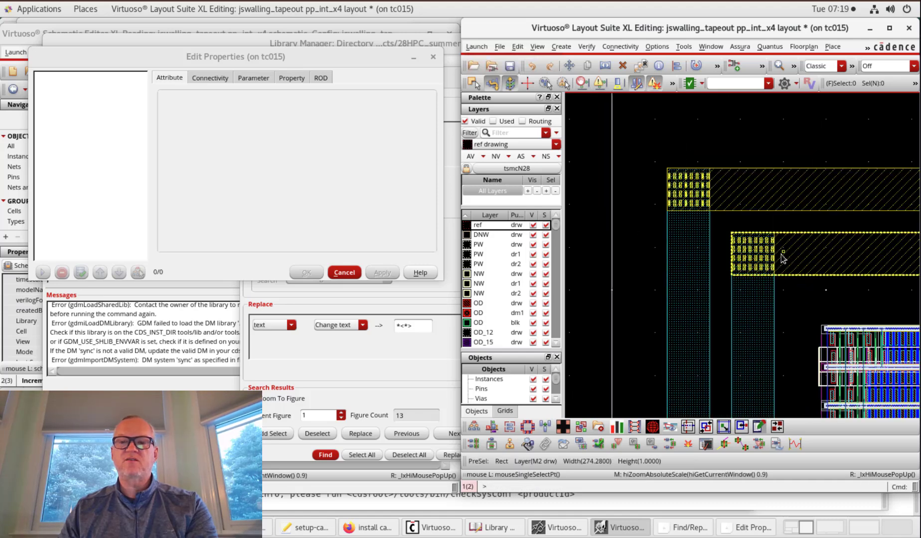
Filter the Layers palette to M2 and make M2 pin the entry layer.
{"action": "left_click", "coordinate": [516, 142]}
{"action": "left_click", "coordinate": [517, 133]}
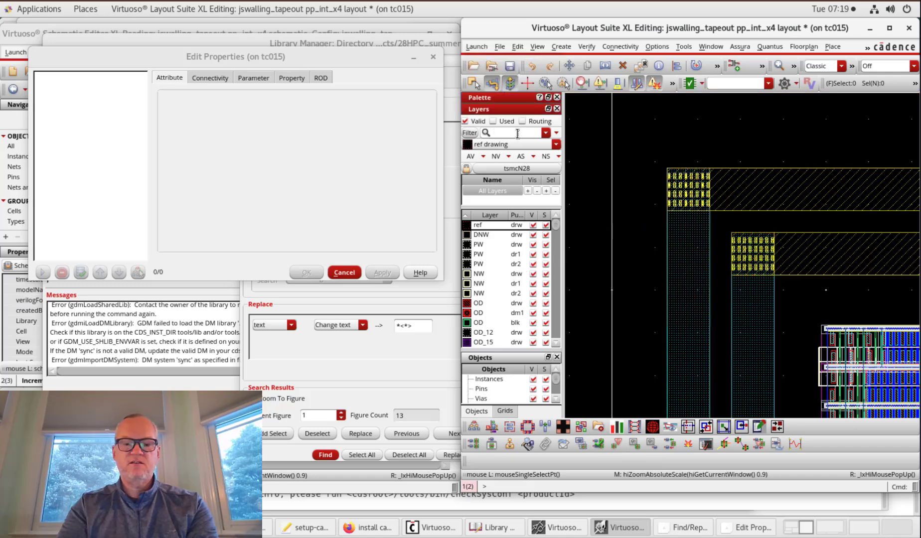
{"action": "type", "text": "VDD"}
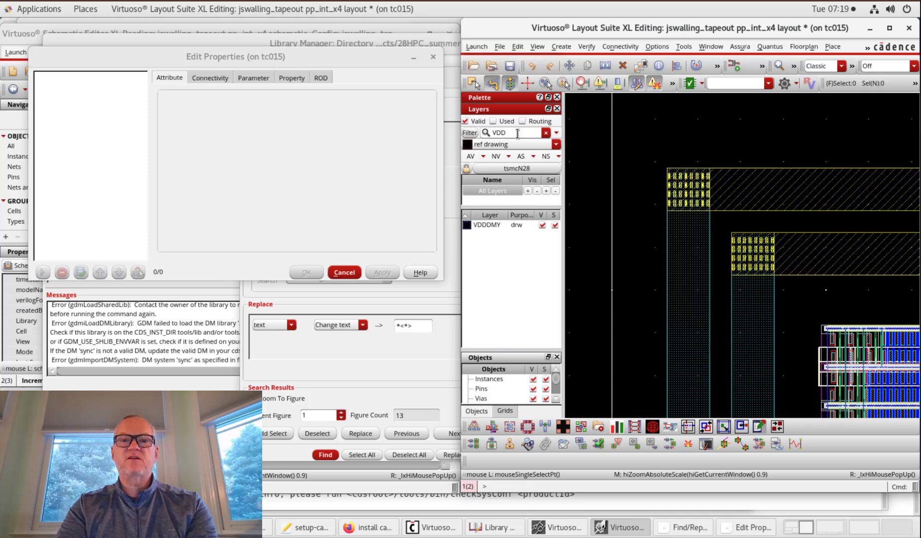
{"action": "key", "text": "BackSpace"}
{"action": "type", "text": "M2"}
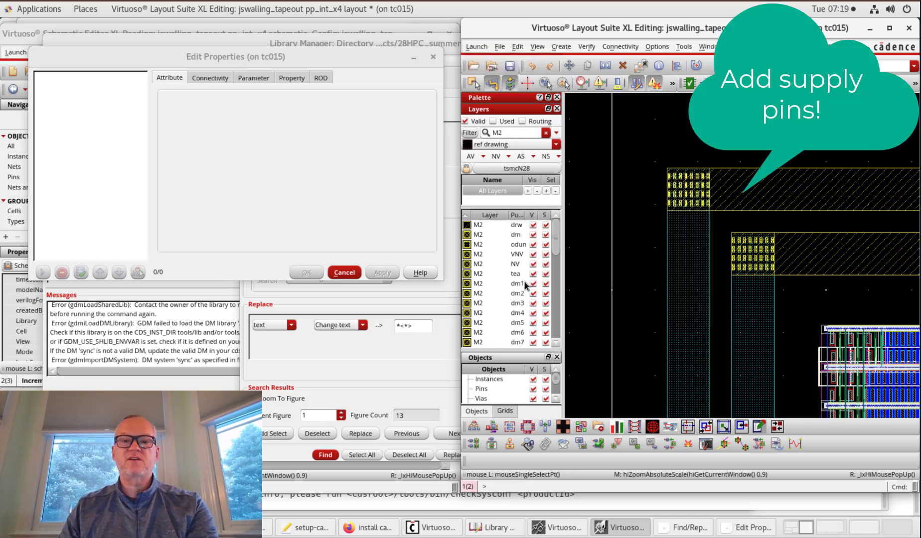
{"action": "scroll", "coordinate": [506, 257], "scroll_direction": "down", "scroll_amount": 5}
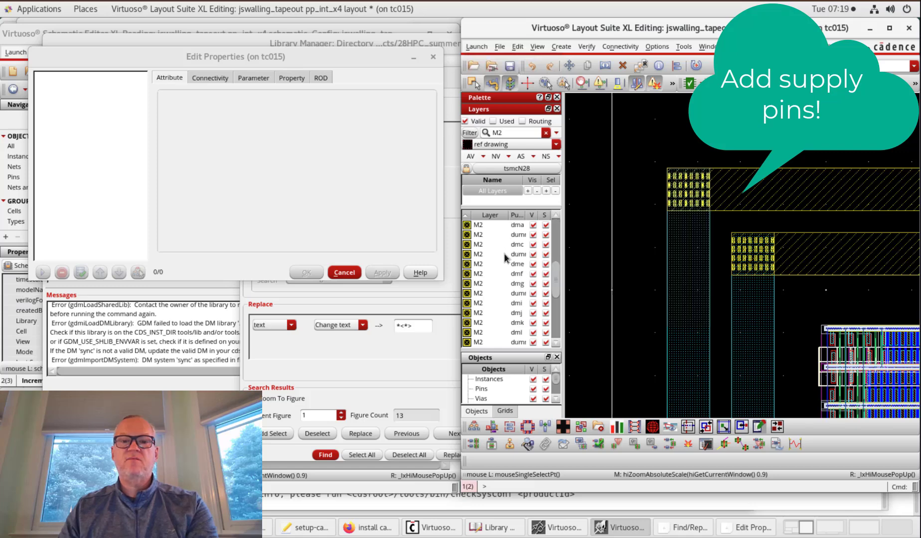
{"action": "scroll", "coordinate": [506, 257], "scroll_direction": "down", "scroll_amount": 5}
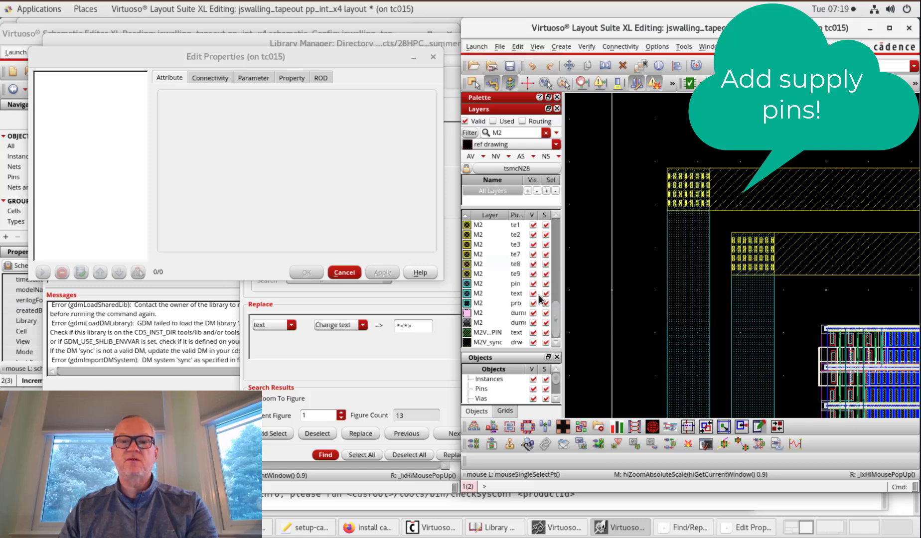
{"action": "left_click", "coordinate": [493, 283]}
{"action": "left_click", "coordinate": [620, 65]}
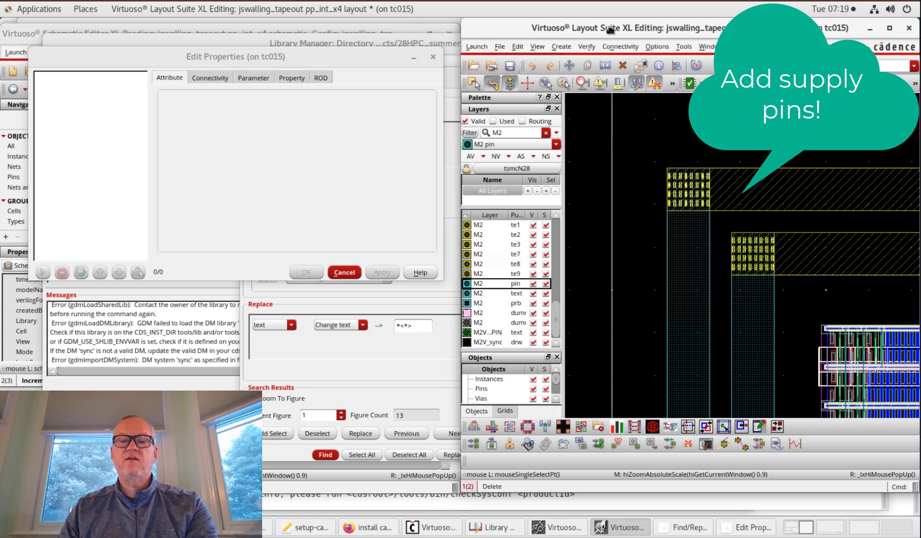
Cancel the leftover delete and start a text label reading VDD.
{"action": "key", "text": "Escape"}
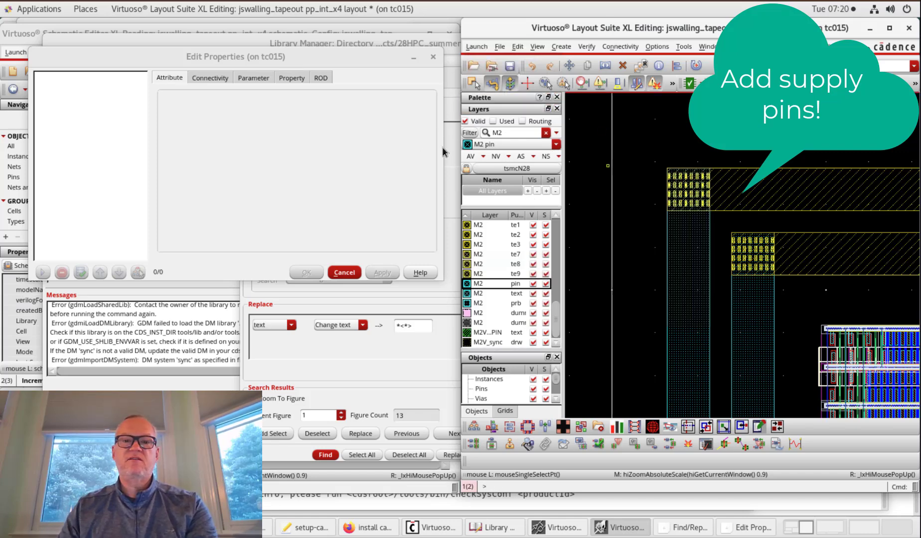
{"action": "key", "text": "l"}
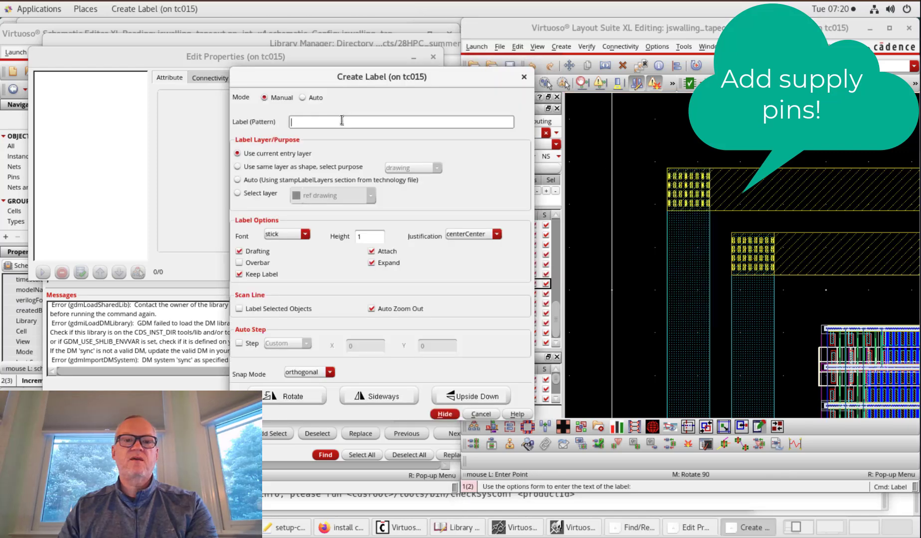
{"action": "type", "text": "VDD"}
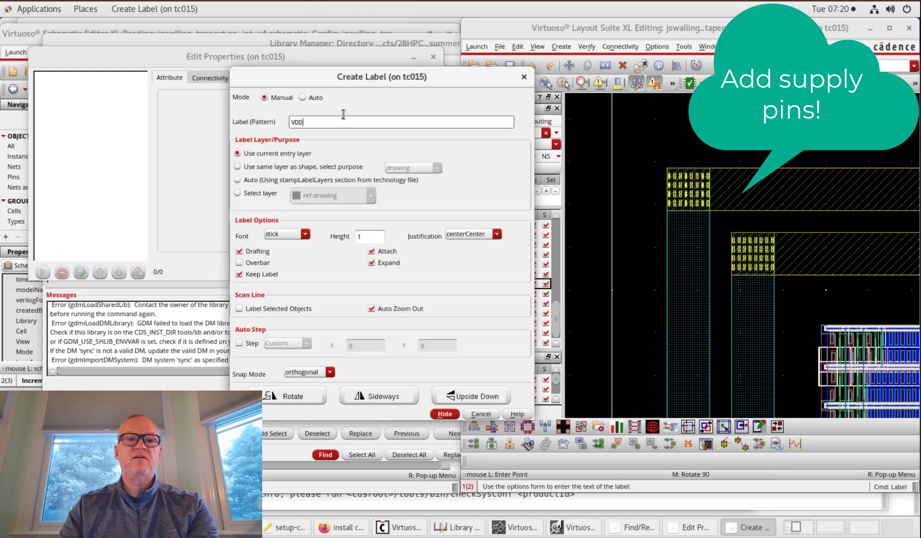
{"action": "key", "text": "Tab"}
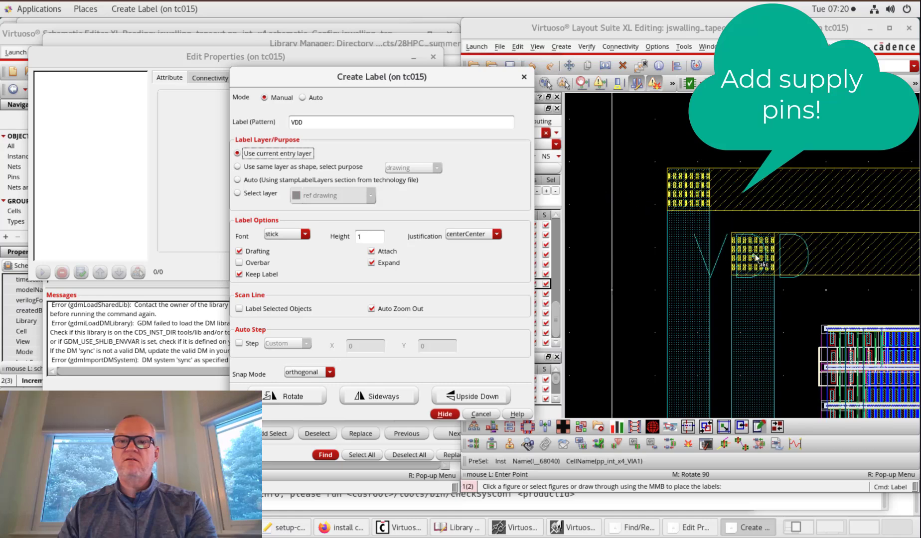
Set the X and Y snap spacing to 0.001 in the display options.
{"action": "scroll", "coordinate": [756, 256], "scroll_direction": "up", "scroll_amount": 6, "text": "ctrl"}
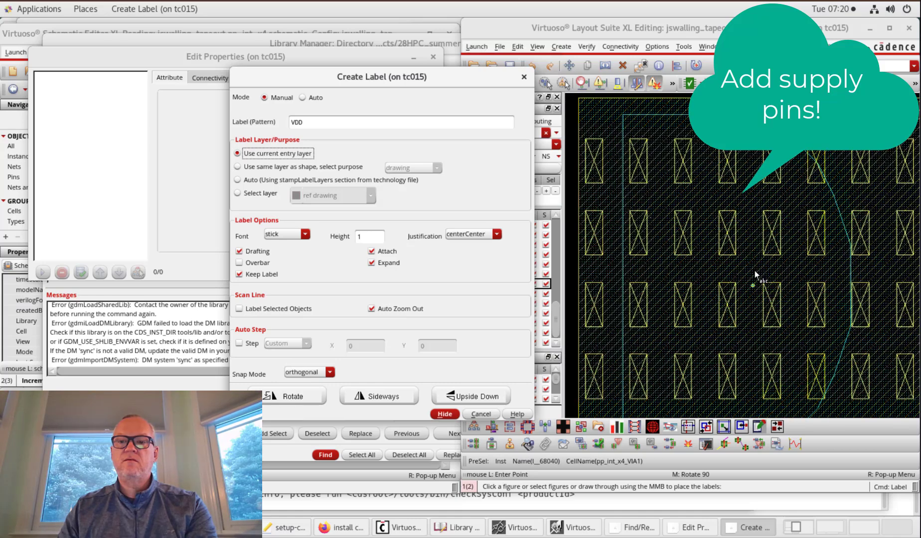
{"action": "left_click", "coordinate": [657, 46]}
{"action": "left_click", "coordinate": [669, 67]}
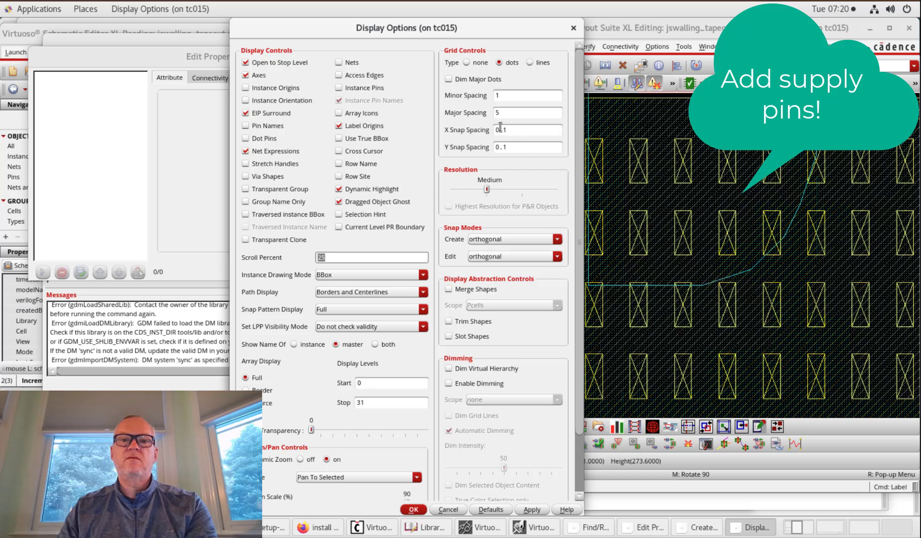
{"action": "left_click", "coordinate": [502, 129]}
{"action": "type", "text": "00"}
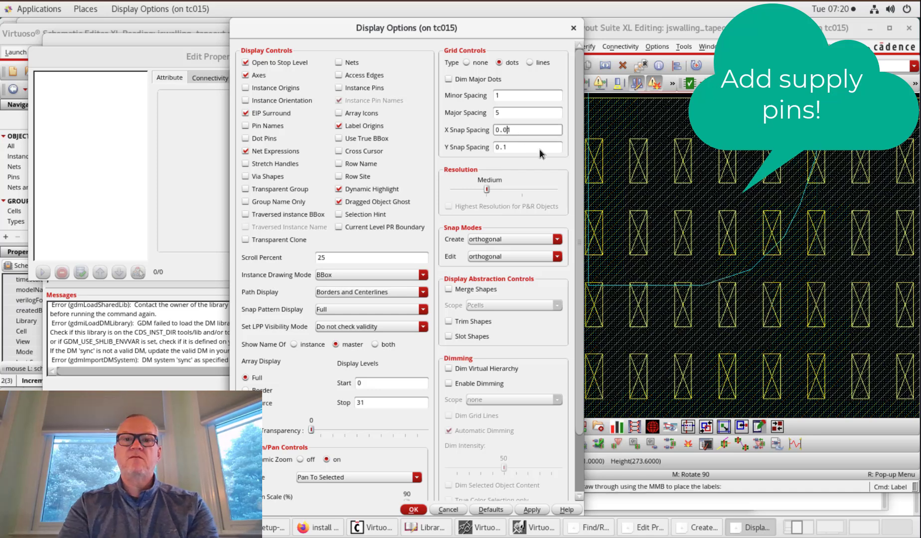
{"action": "key", "text": "Tab"}
{"action": "type", "text": "0.001"}
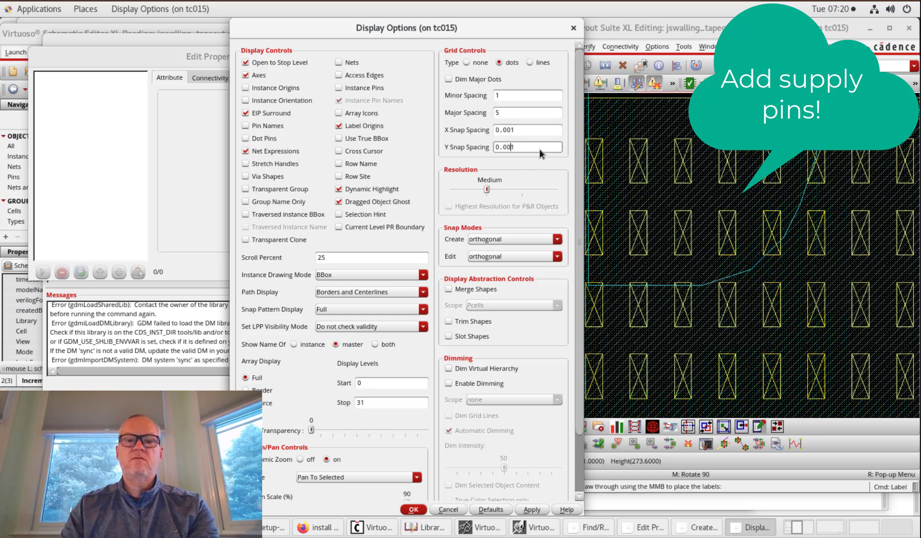
{"action": "left_click", "coordinate": [414, 510]}
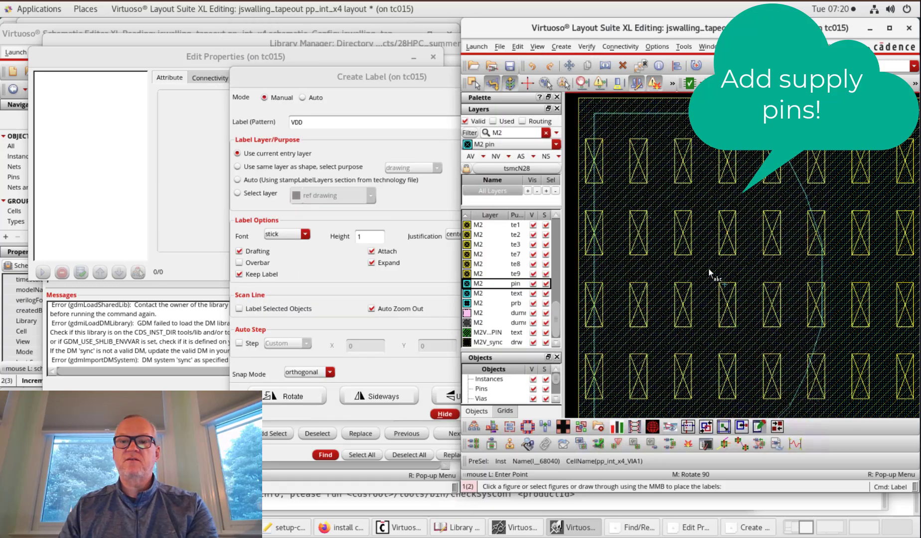
Place the VDD label on the supply rail, attached to the M2 rectangle.
{"action": "left_click", "coordinate": [706, 269]}
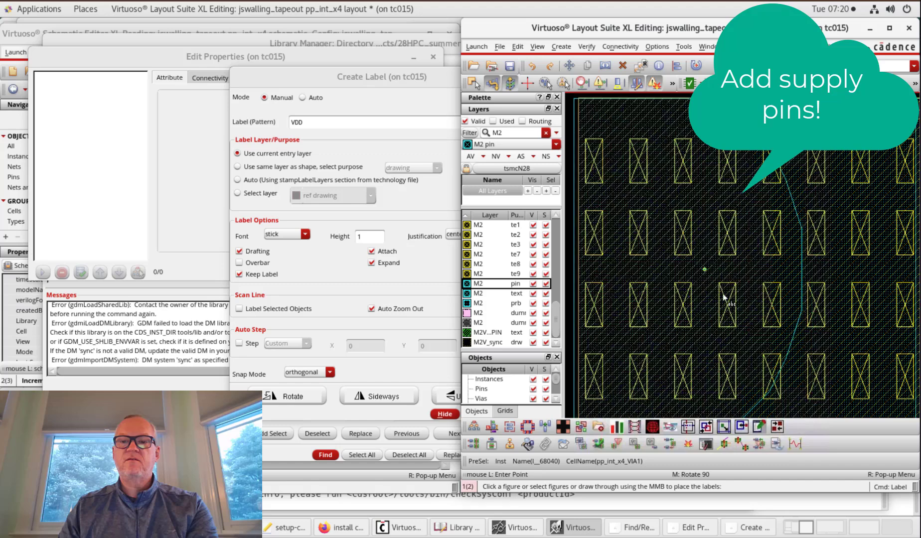
{"action": "left_click", "coordinate": [730, 345]}
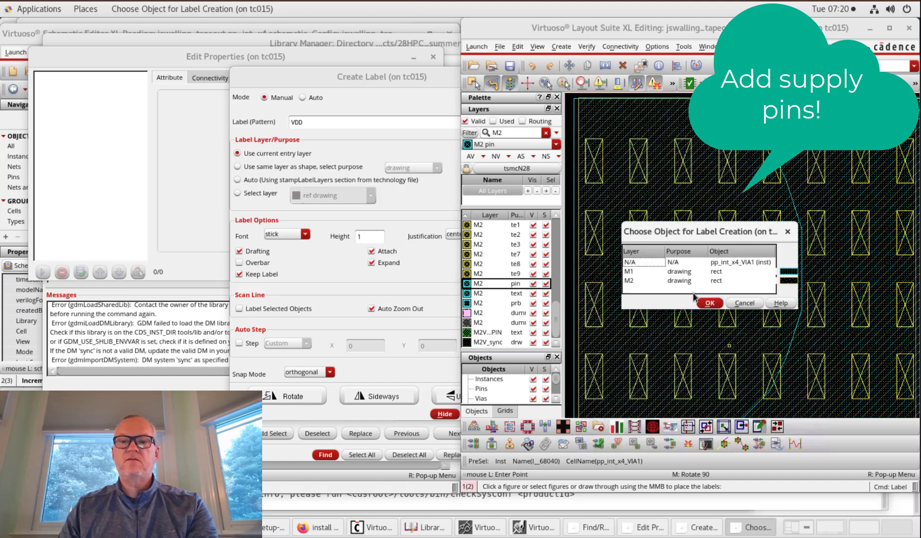
{"action": "left_click", "coordinate": [646, 284]}
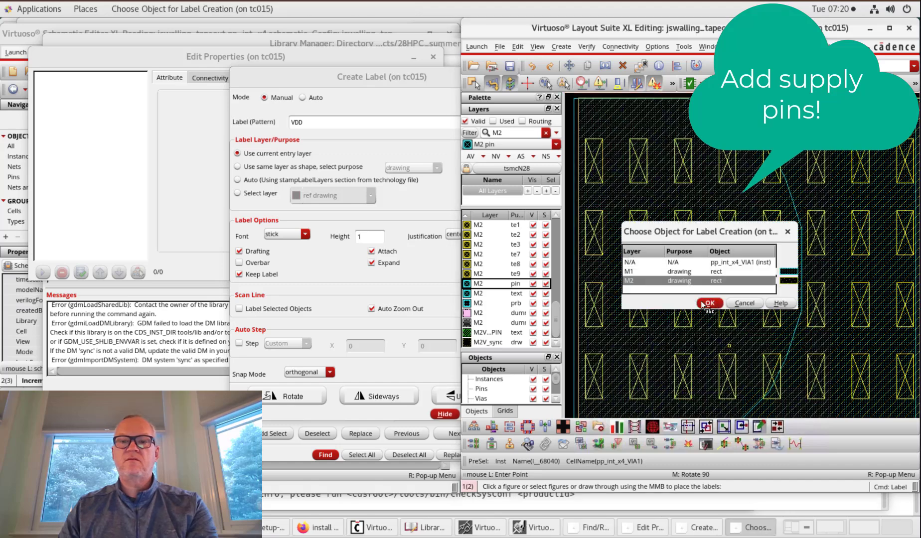
{"action": "key", "text": "Return"}
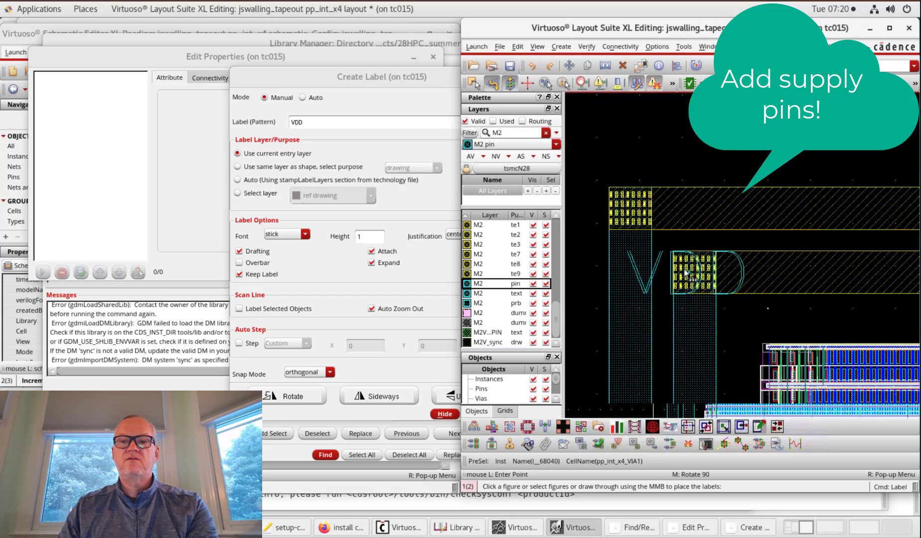
Change the label text from VDD to VSS.
{"action": "left_click", "coordinate": [330, 123]}
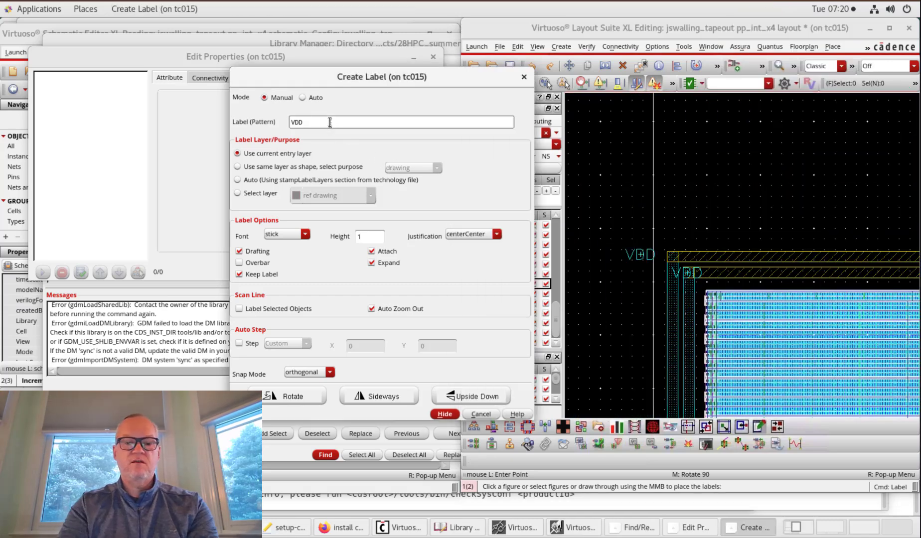
{"action": "key", "text": "BackSpace"}
{"action": "key", "text": "BackSpace"}
{"action": "type", "text": "SS"}
{"action": "key", "text": "Tab"}
{"action": "left_click", "coordinate": [665, 252]}
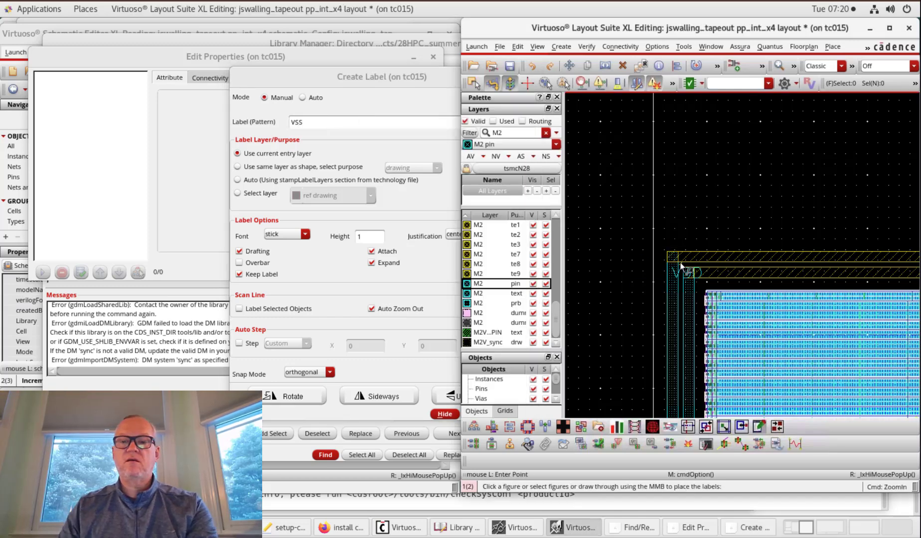
Place the VSS label on the M2 rail rectangle and close the label form.
{"action": "scroll", "coordinate": [739, 282], "scroll_direction": "up", "scroll_amount": 5, "text": "ctrl"}
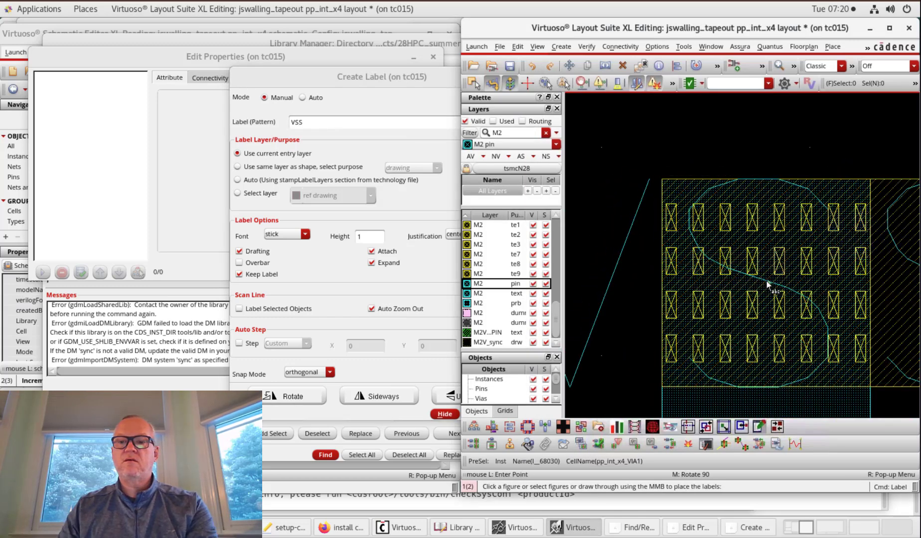
{"action": "left_click", "coordinate": [766, 315]}
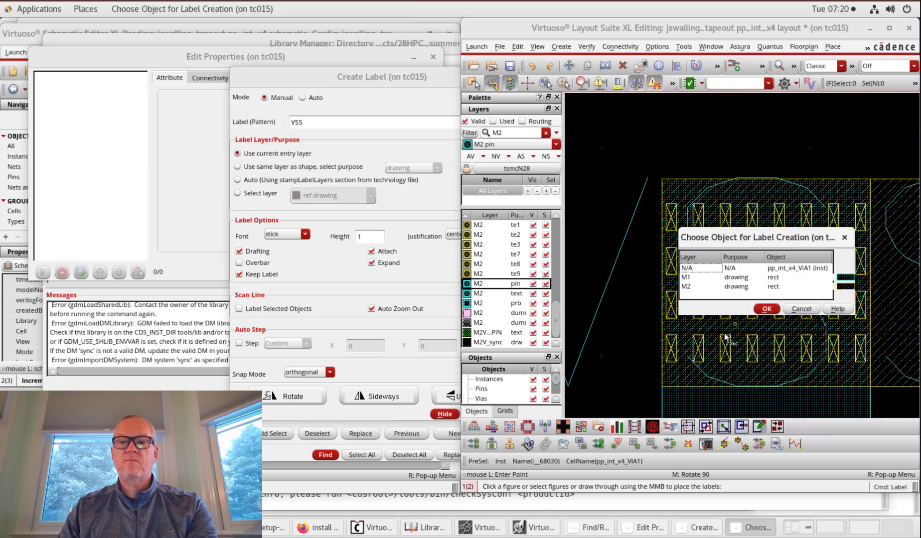
{"action": "left_click", "coordinate": [719, 286]}
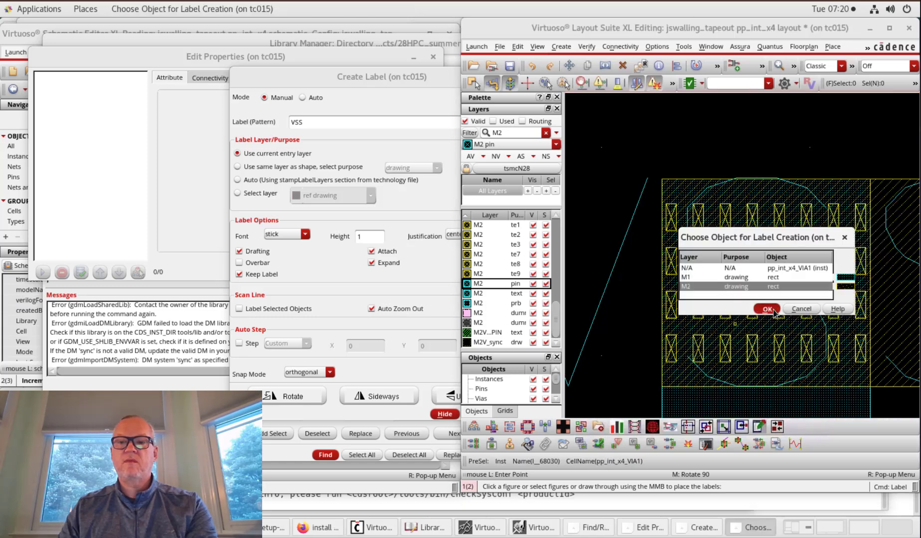
{"action": "key", "text": "Return"}
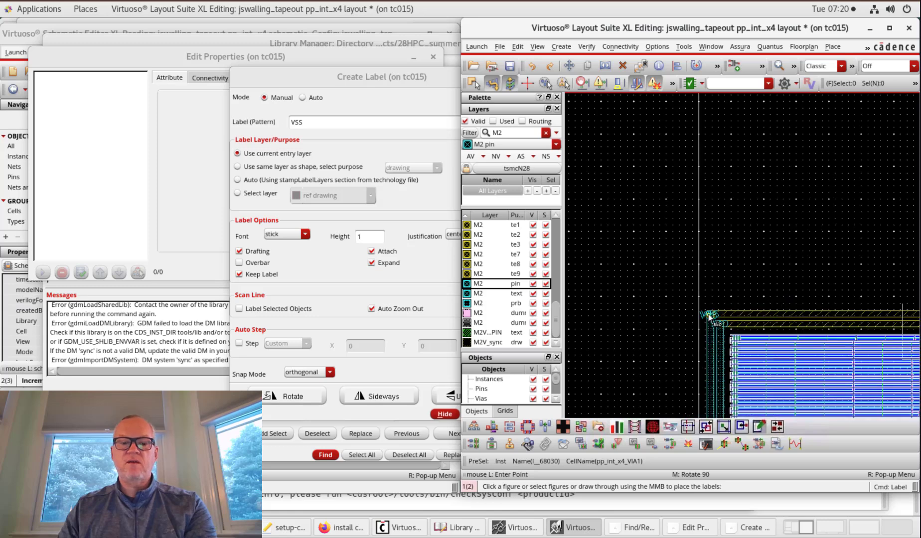
{"action": "key", "text": "Escape"}
{"action": "key", "text": "f"}
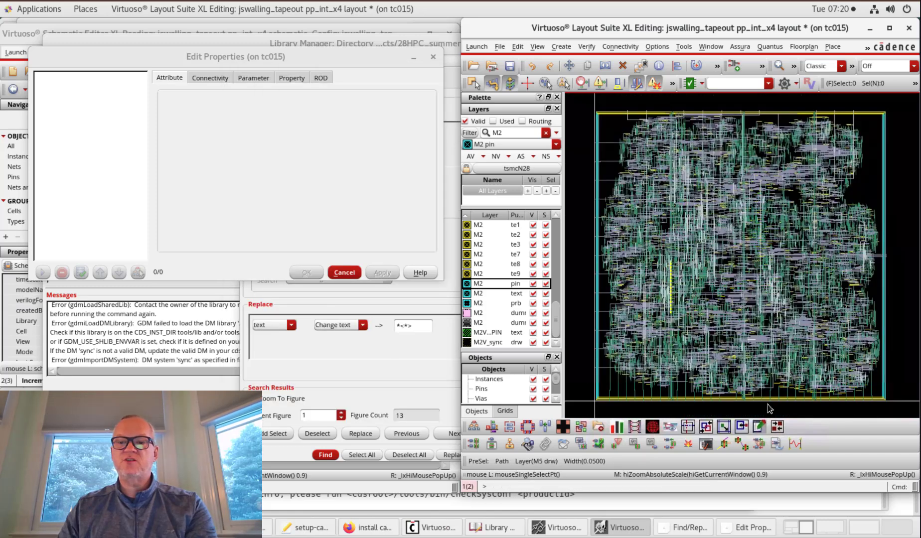